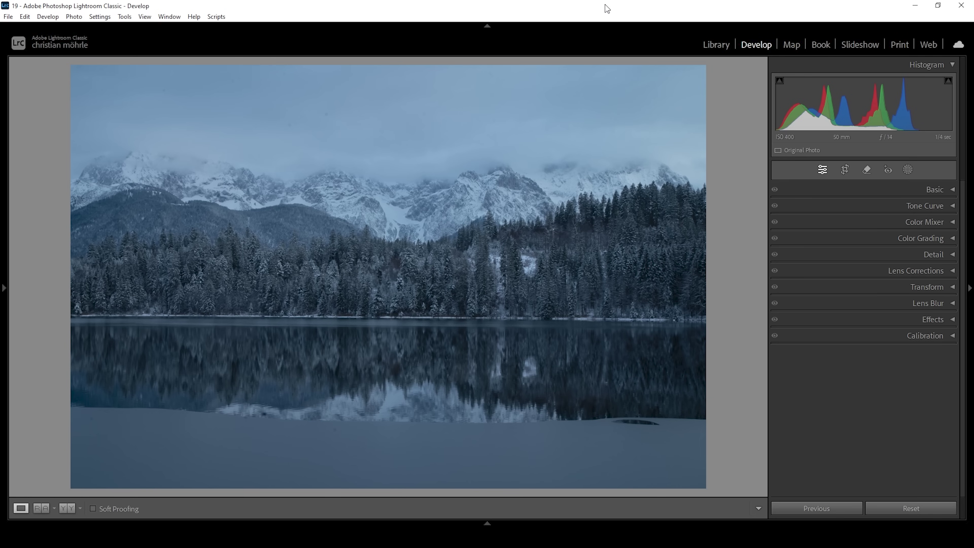
Apply Auto white balance, then sample the mountains as neutral, giving Temp 11500, Tint +15.
left_click(940, 189)
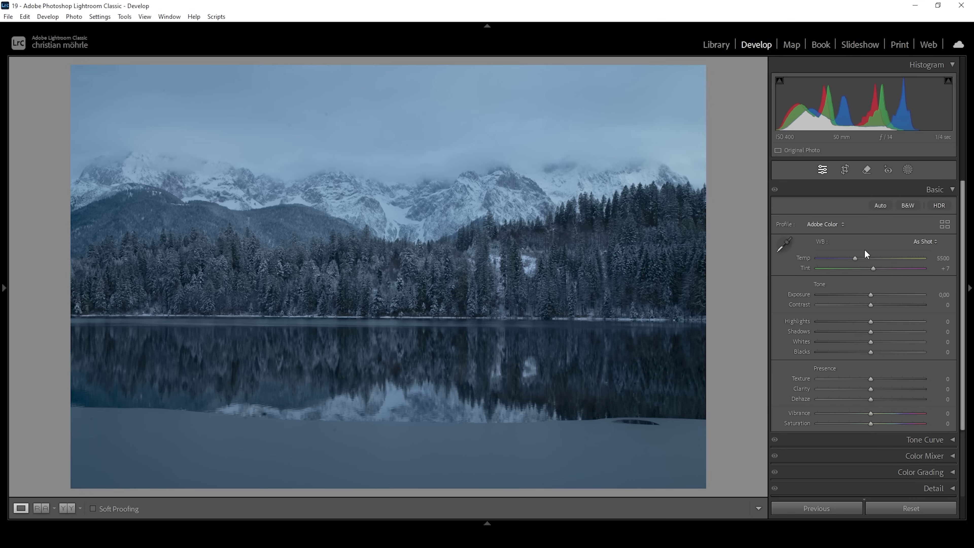
left_click(919, 242)
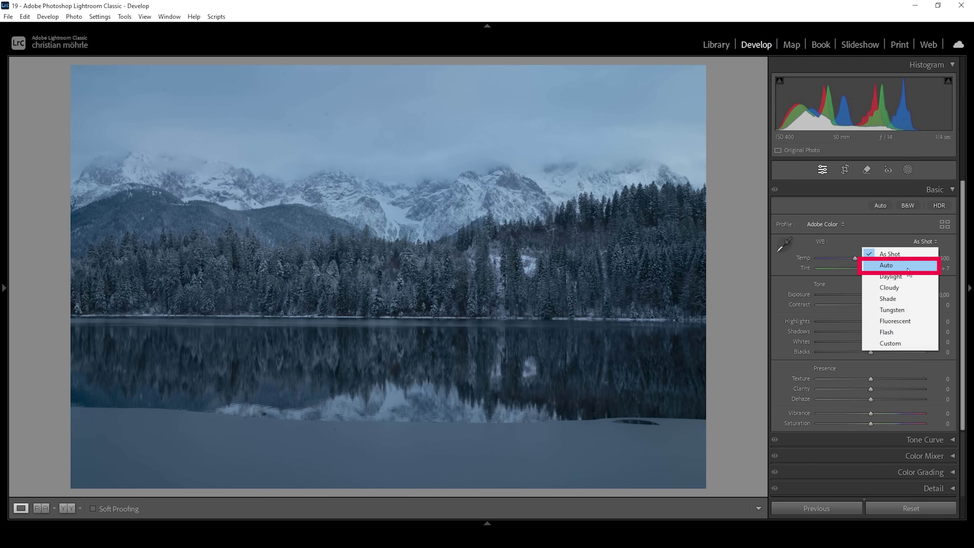
left_click(889, 265)
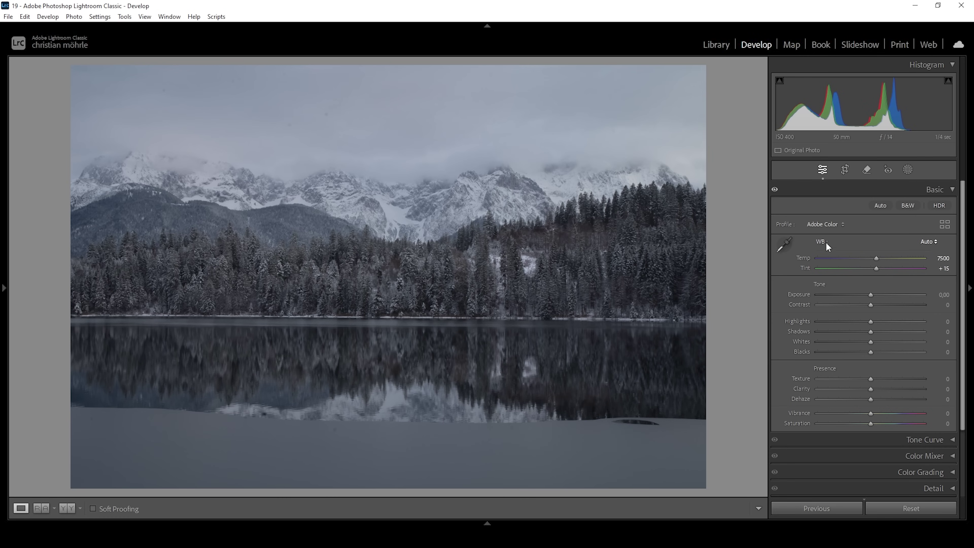
left_click(785, 246)
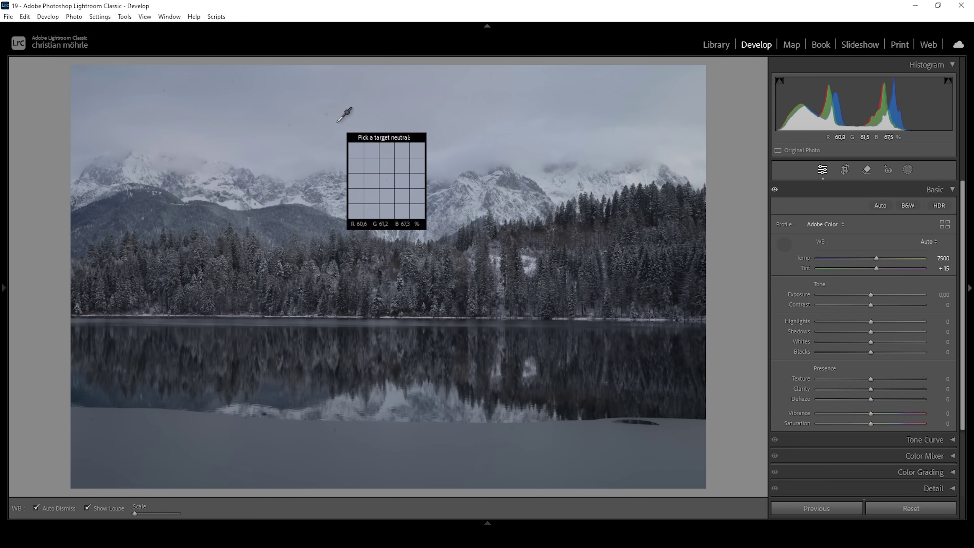
left_click(242, 183)
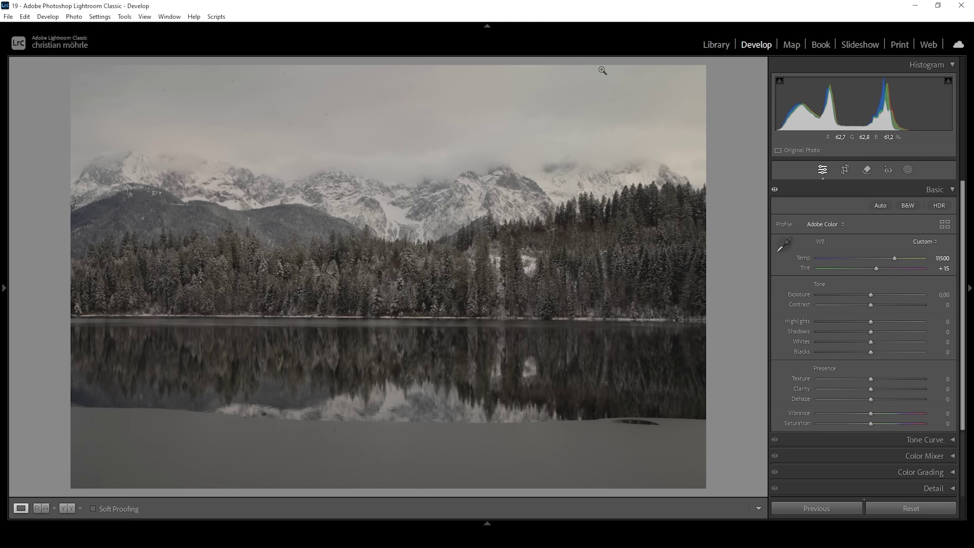
Reset white balance to As Shot, then set Temp to 7150 with Tint +7.
key("ctrl+shift+r")
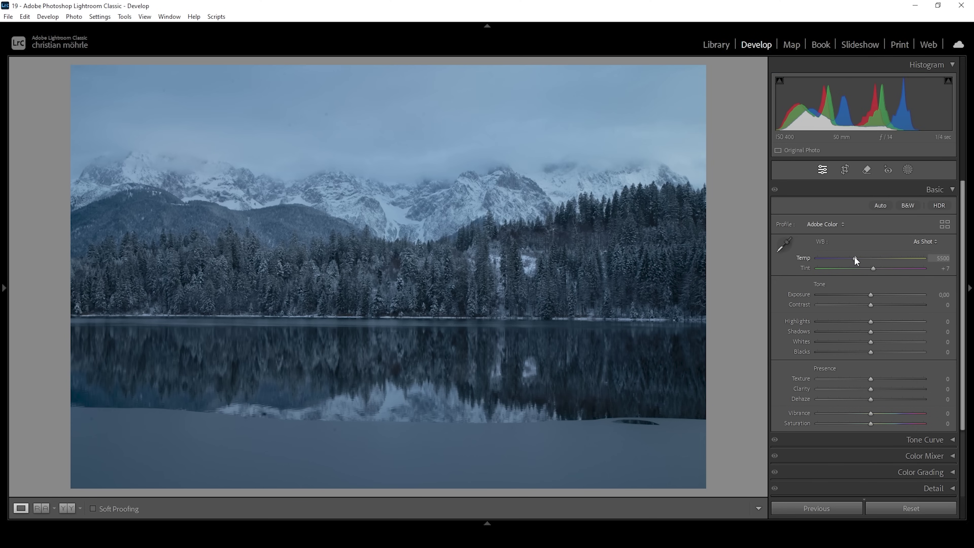
left_click_drag(855, 258, 890, 259)
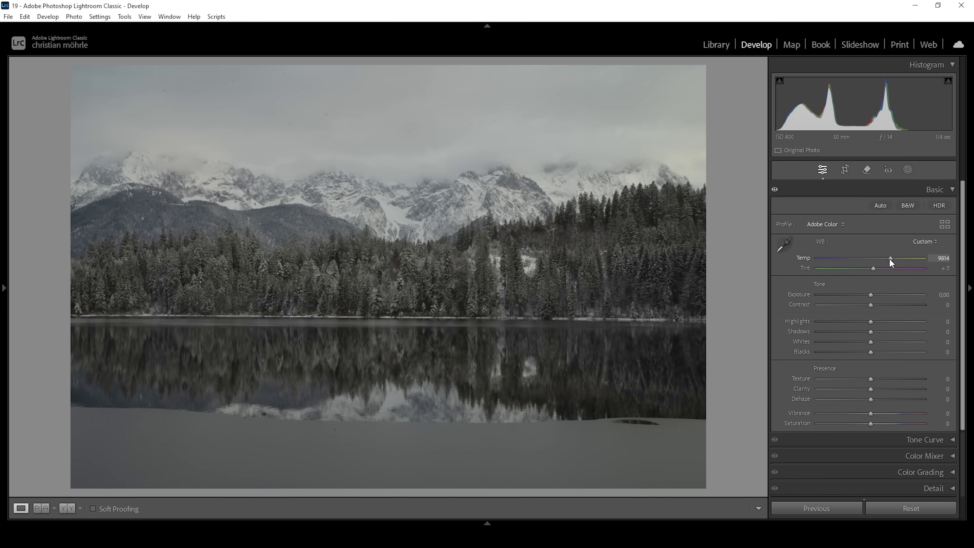
left_click_drag(889, 258, 871, 261)
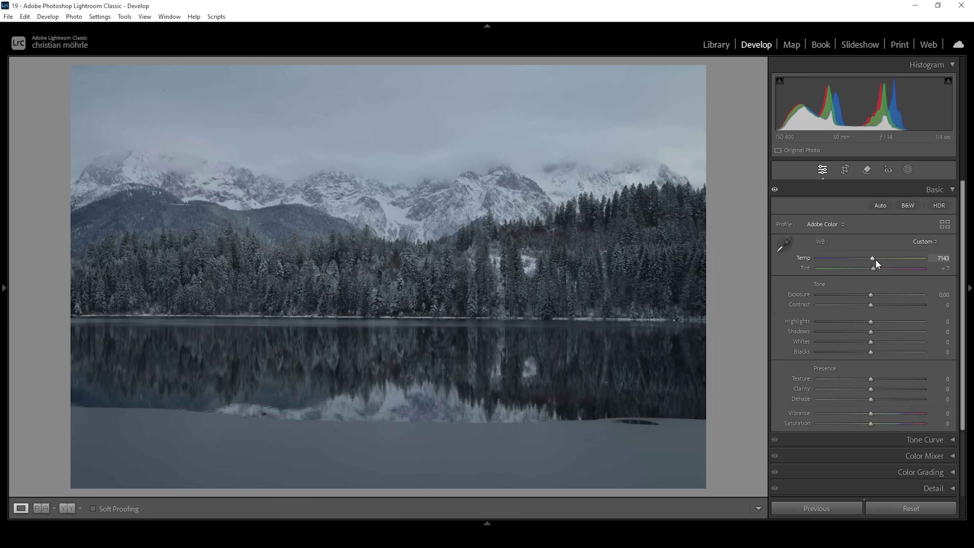
left_click_drag(875, 259, 875, 259)
Show the lake photo's Before & After side by side, then expand Camera Raw's colour settings.
left_click(73, 507)
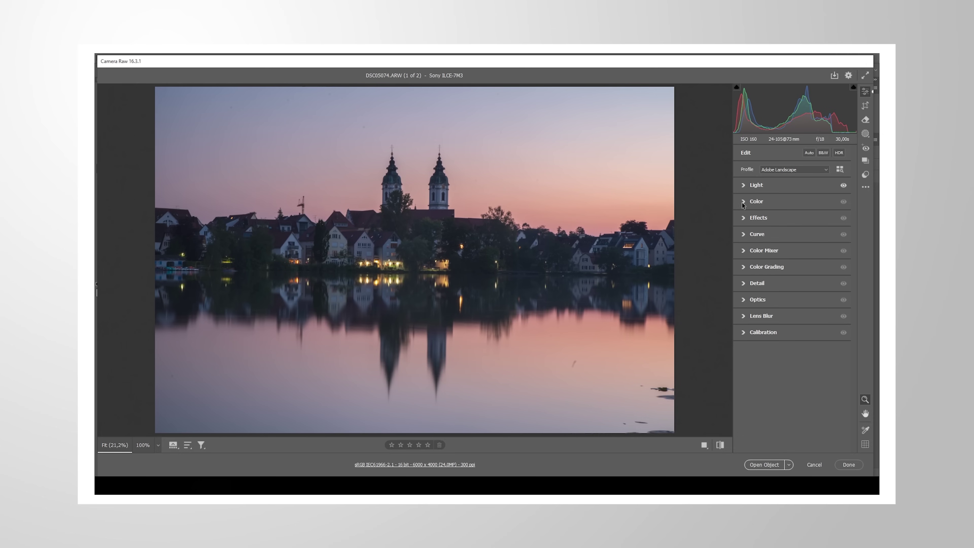
left_click(801, 201)
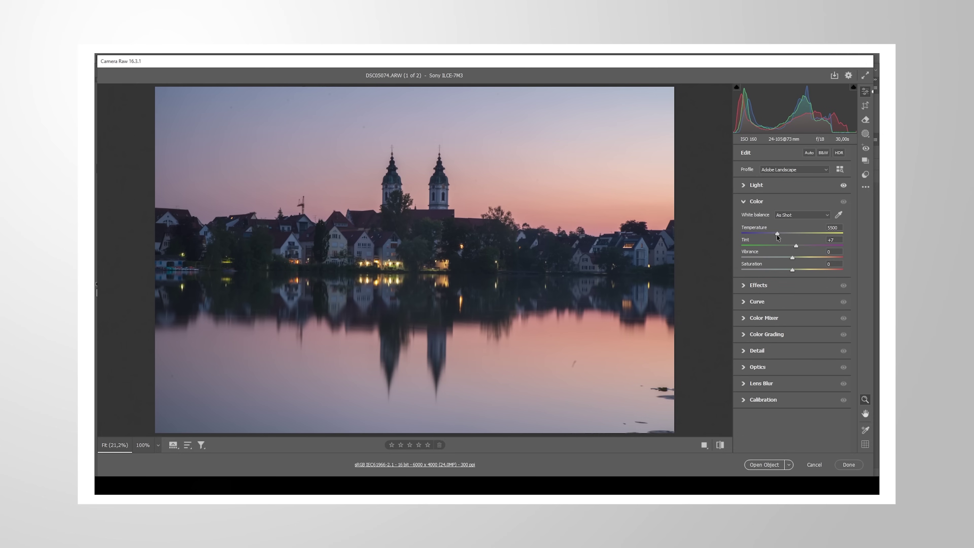
Raise the dusk photo's Temperature from 5500 to 6600 in Camera Raw.
left_click_drag(778, 233, 794, 248)
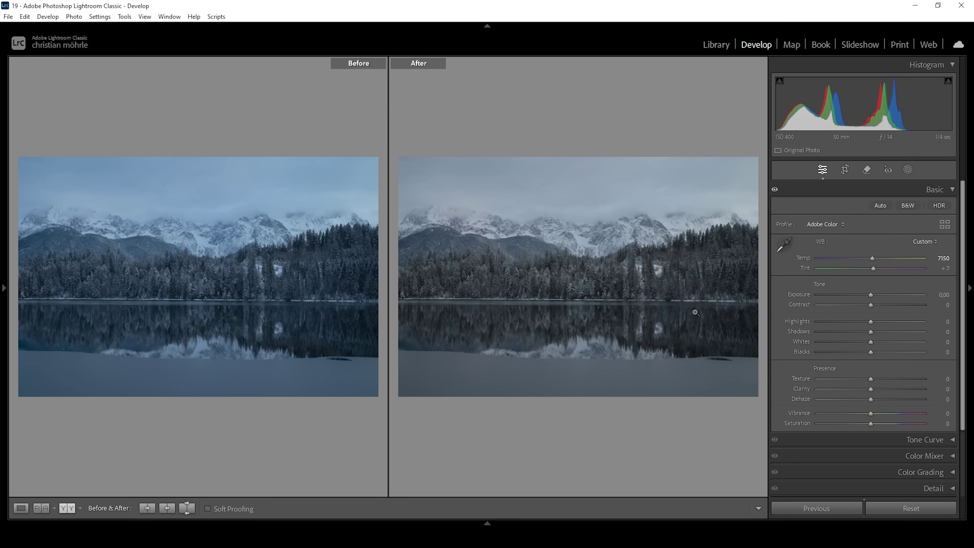
Return the lake photo to single view and straighten it to a −0.41° angle.
key("y")
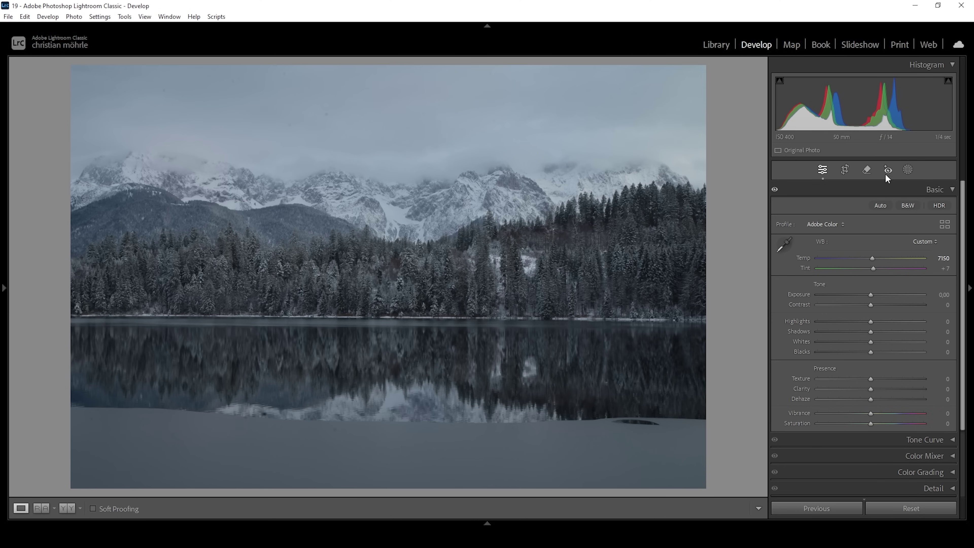
left_click(845, 169)
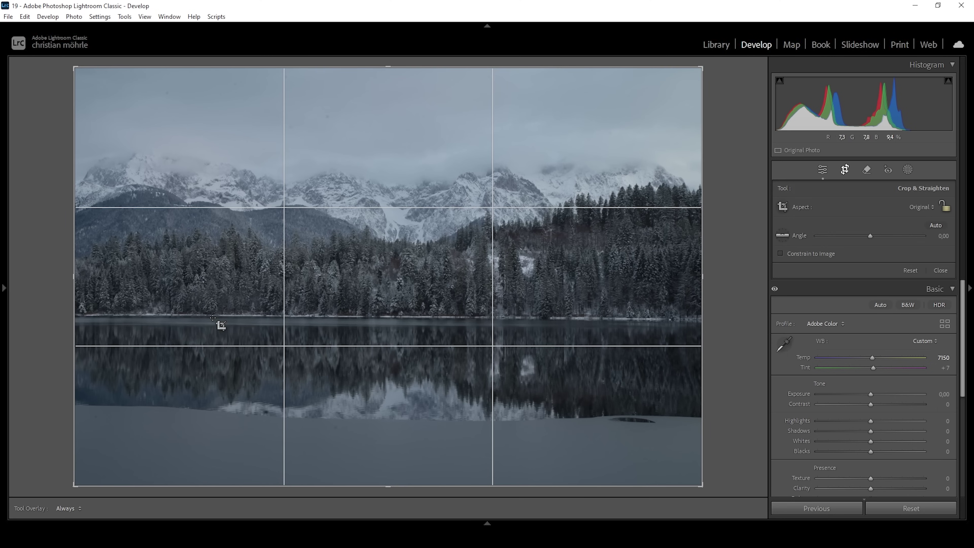
left_click_drag(63, 63, 57, 63)
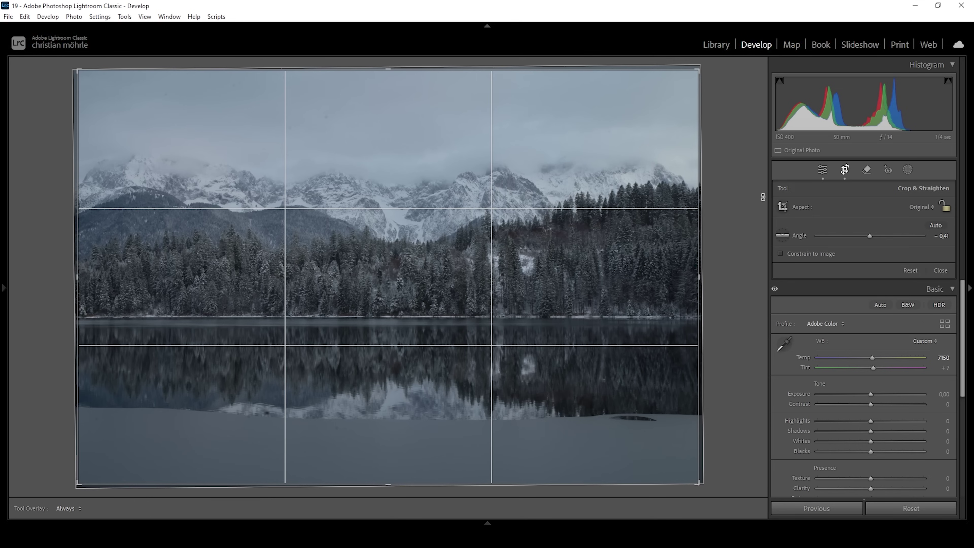
left_click(825, 169)
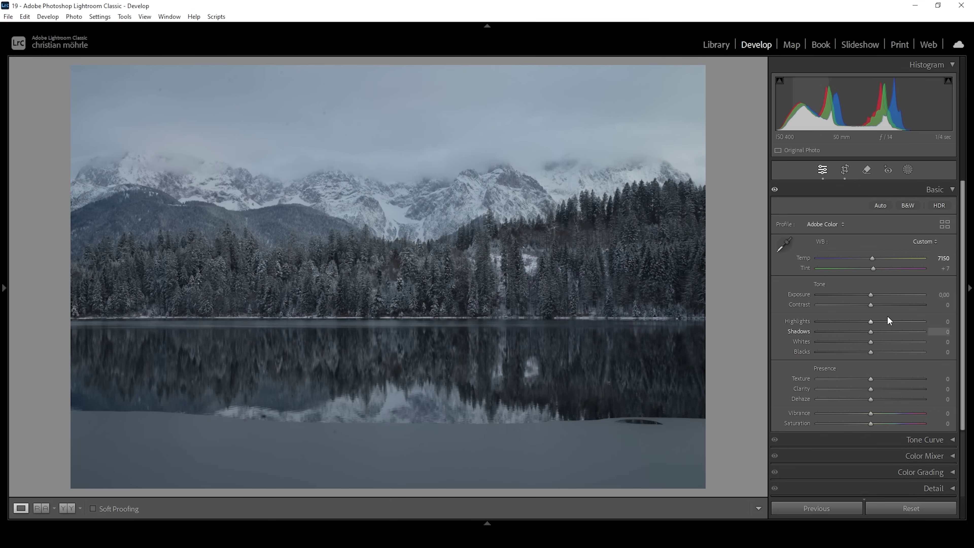
Set Exposure +1.05, Highlights −100, Shadows −65, Whites +40 and add a little Contrast.
left_click_drag(872, 295, 880, 295)
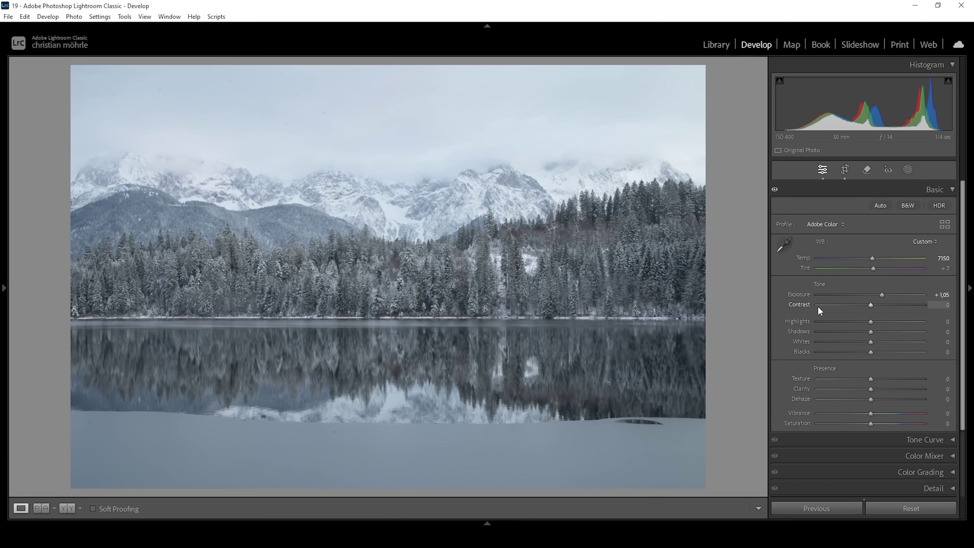
left_click_drag(869, 322, 817, 322)
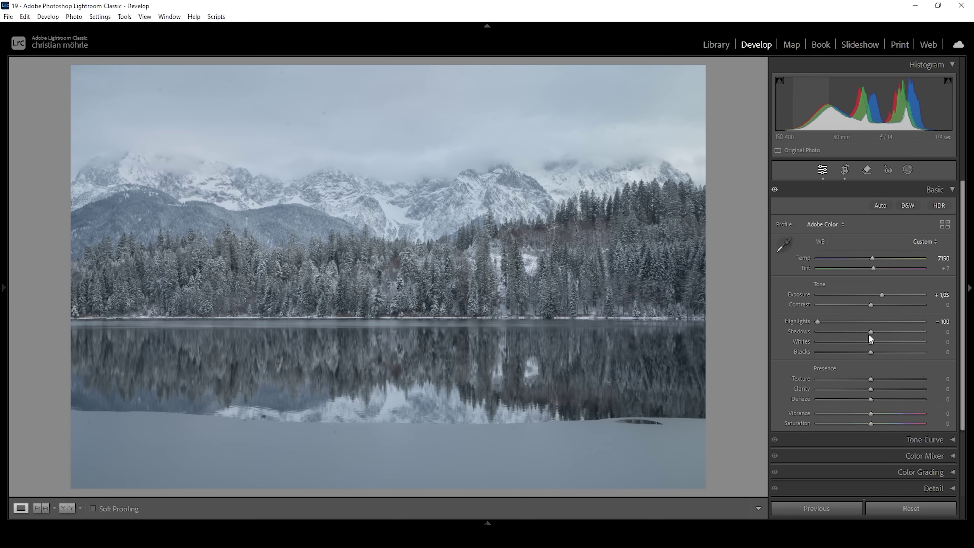
left_click_drag(869, 333, 835, 330)
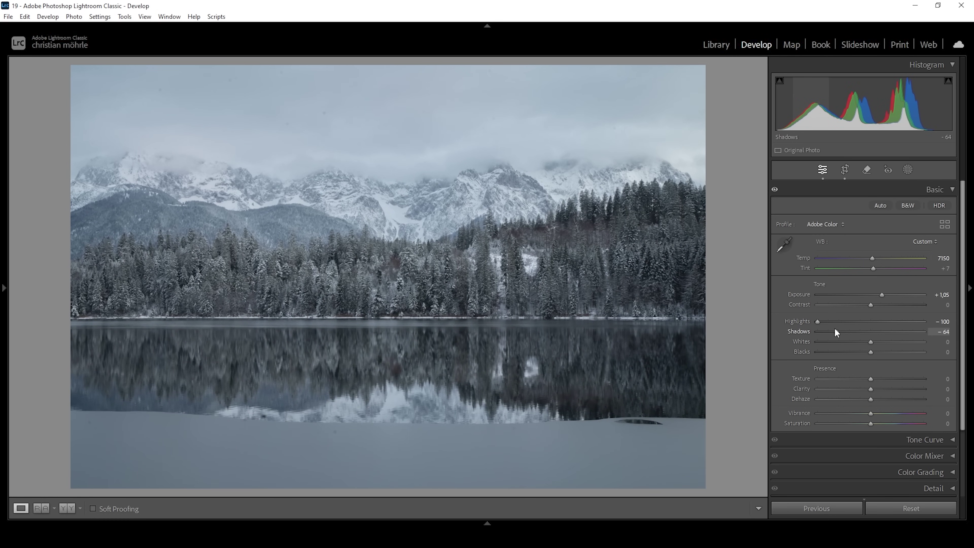
left_click_drag(835, 329, 834, 329)
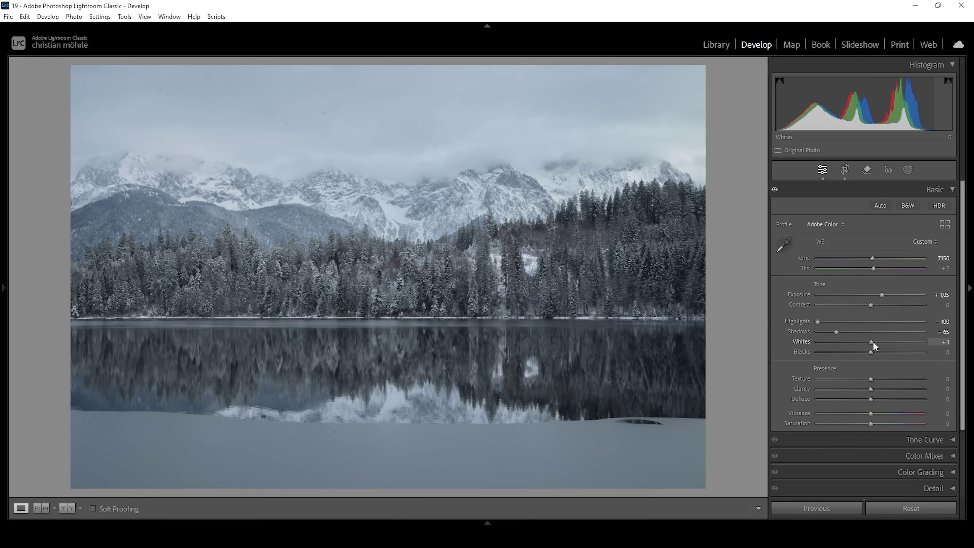
left_click_drag(873, 342, 893, 344)
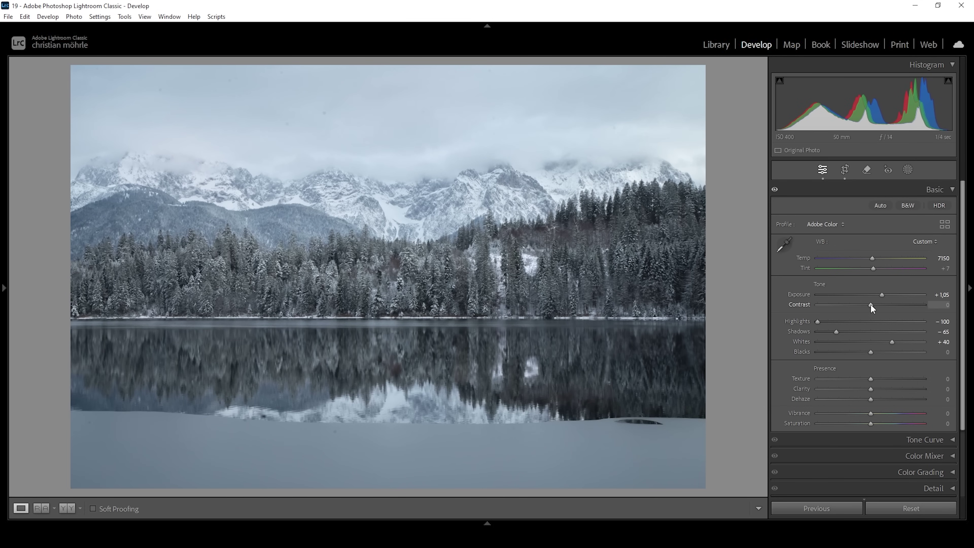
left_click_drag(870, 304, 876, 305)
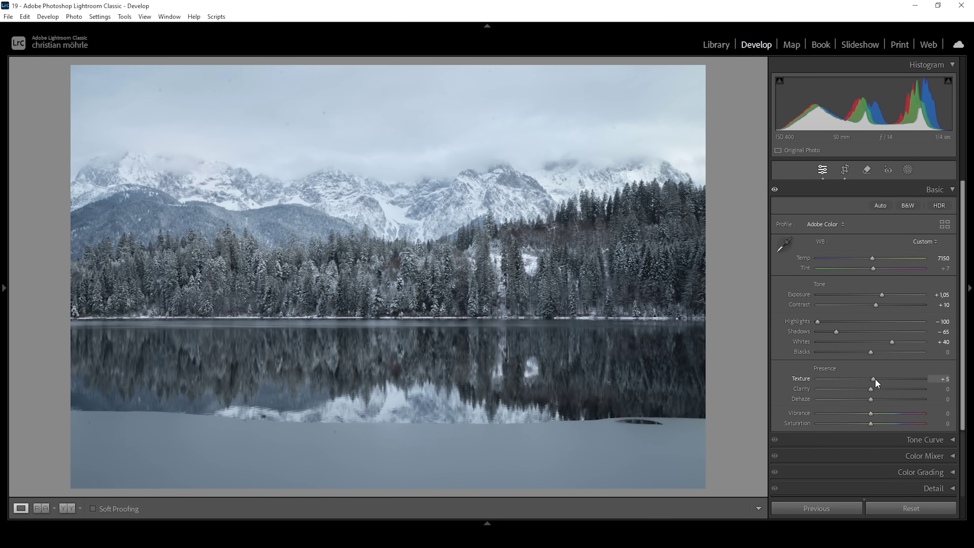
Set Texture +5, Dehaze −8 and Vibrance +10, then compare Before & After side by side.
left_click_drag(875, 378, 874, 380)
left_click_drag(870, 399, 866, 399)
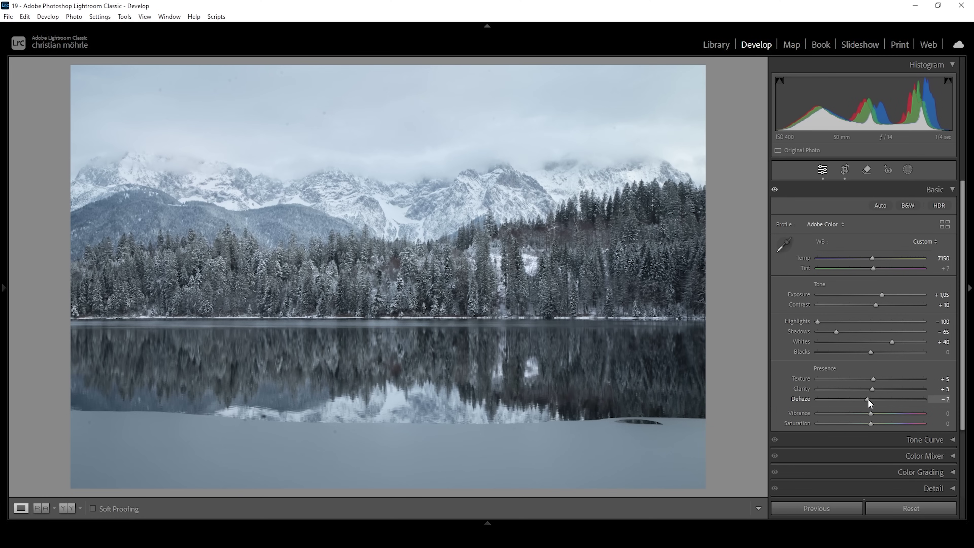
left_click(867, 399)
left_click(874, 413)
left_click_drag(875, 415, 878, 414)
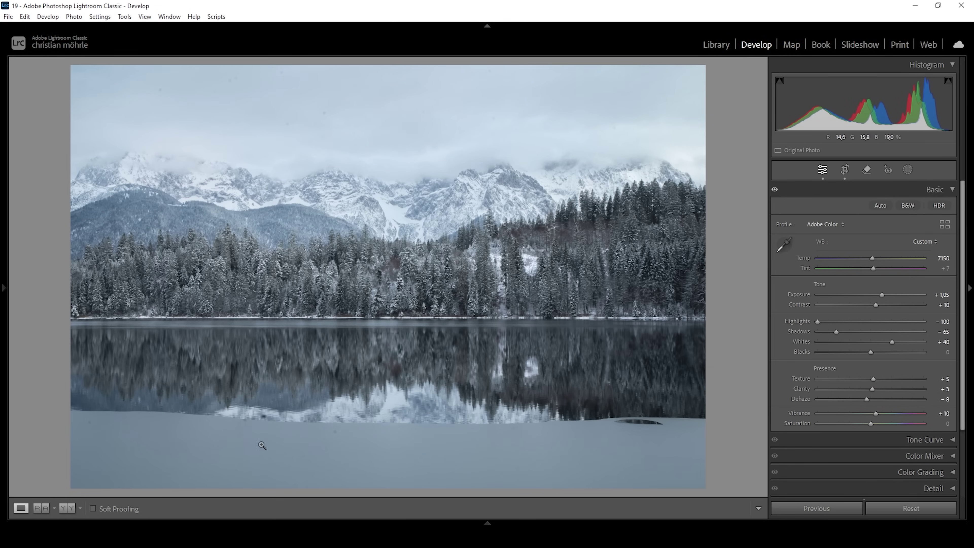
left_click(67, 508)
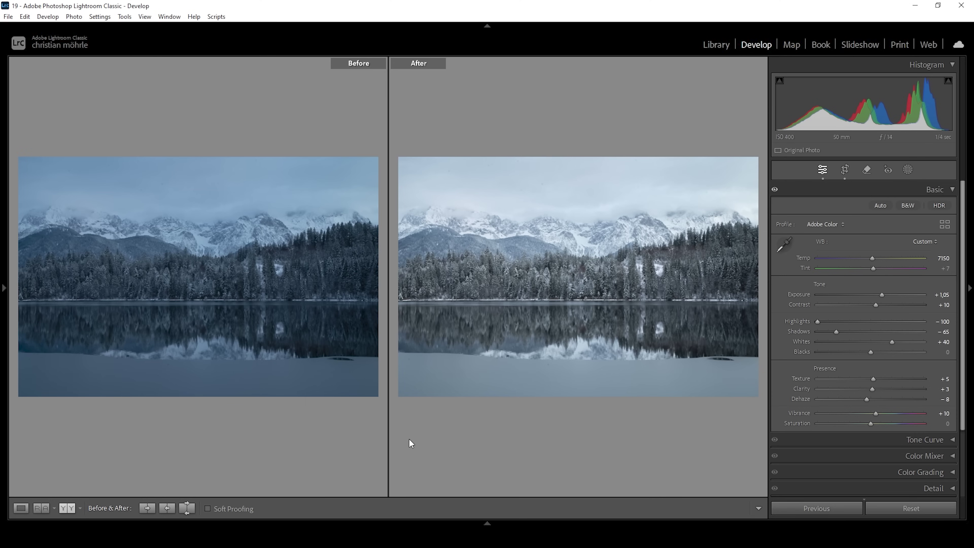
Return to single view and draw a linear gradient mask down over the sky.
left_click(21, 508)
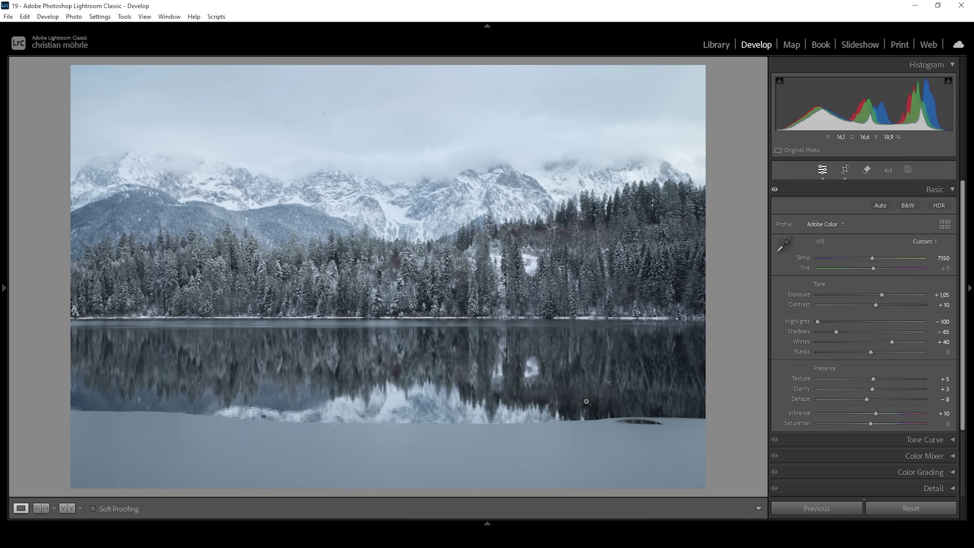
left_click(907, 170)
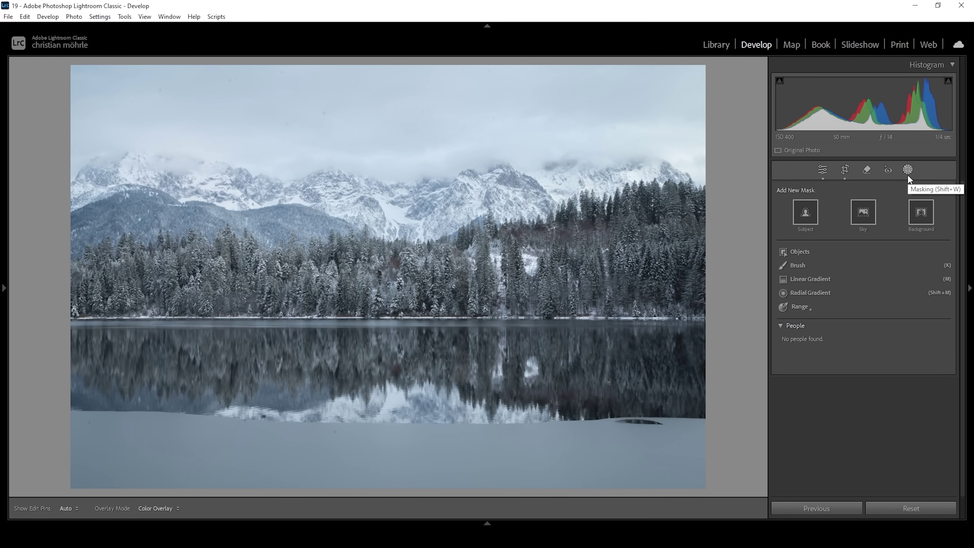
left_click(806, 279)
left_click_drag(386, 135, 396, 250)
left_click_drag(386, 136, 387, 119)
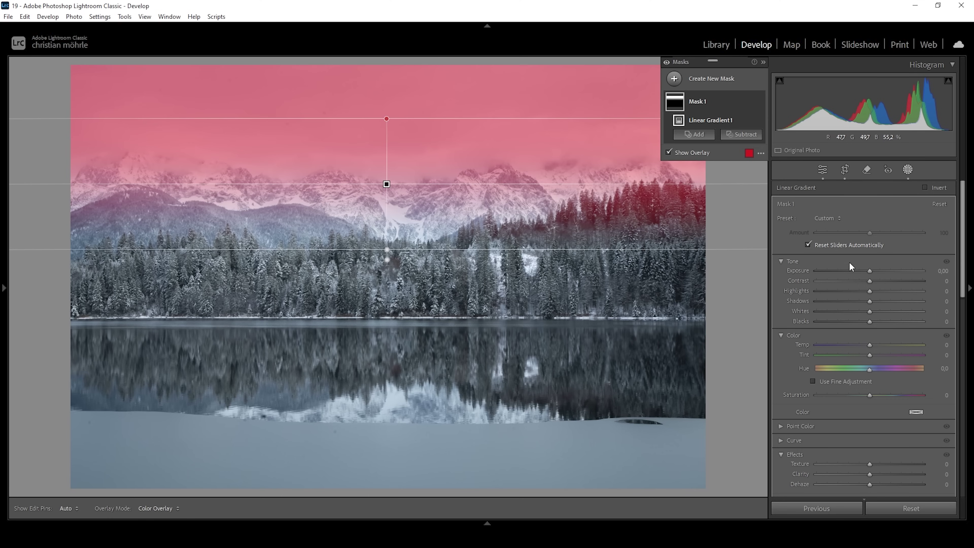
Give the sky mask Exposure −0.95, Contrast +16 and Clarity +6.
left_click_drag(866, 270, 856, 269)
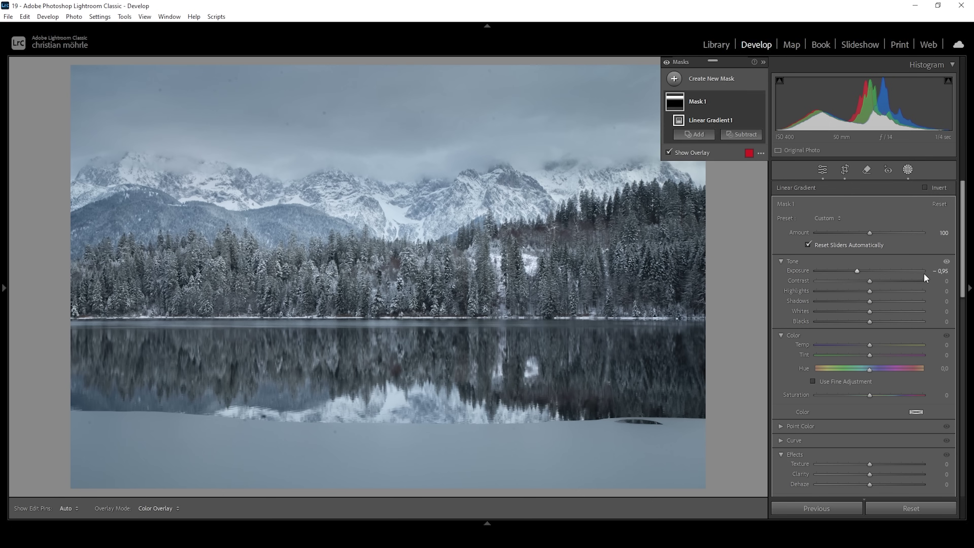
left_click_drag(874, 281, 882, 281)
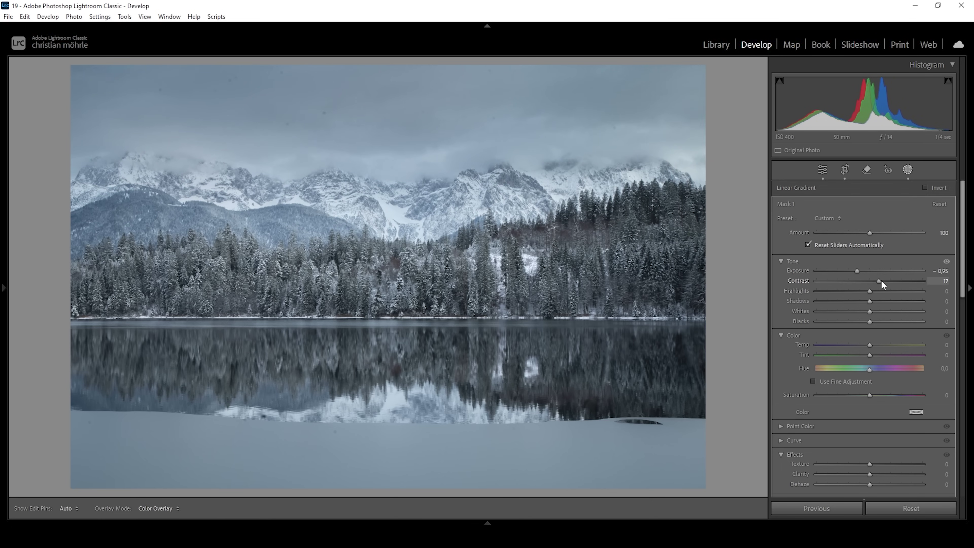
left_click_drag(881, 281, 880, 281)
scroll(893, 341, "down", 3)
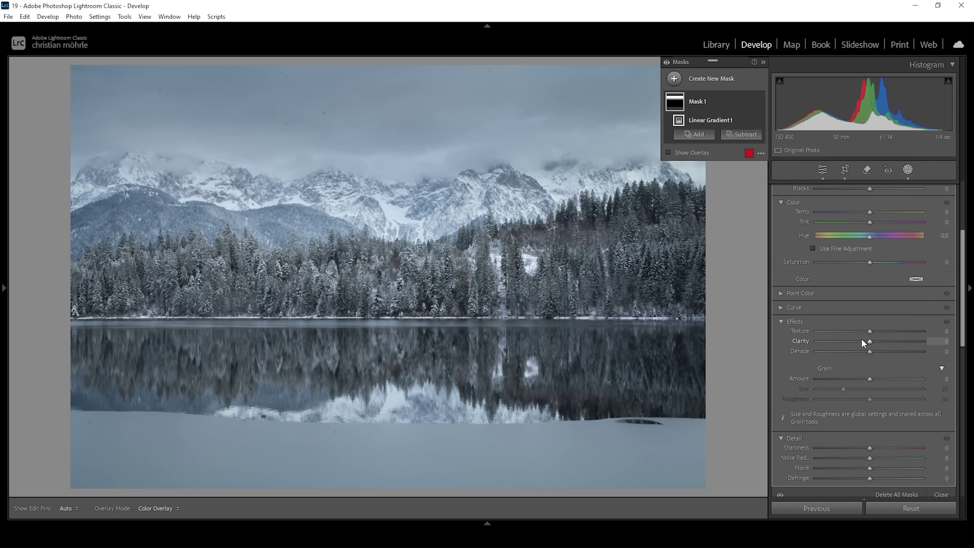
left_click_drag(870, 344, 872, 344)
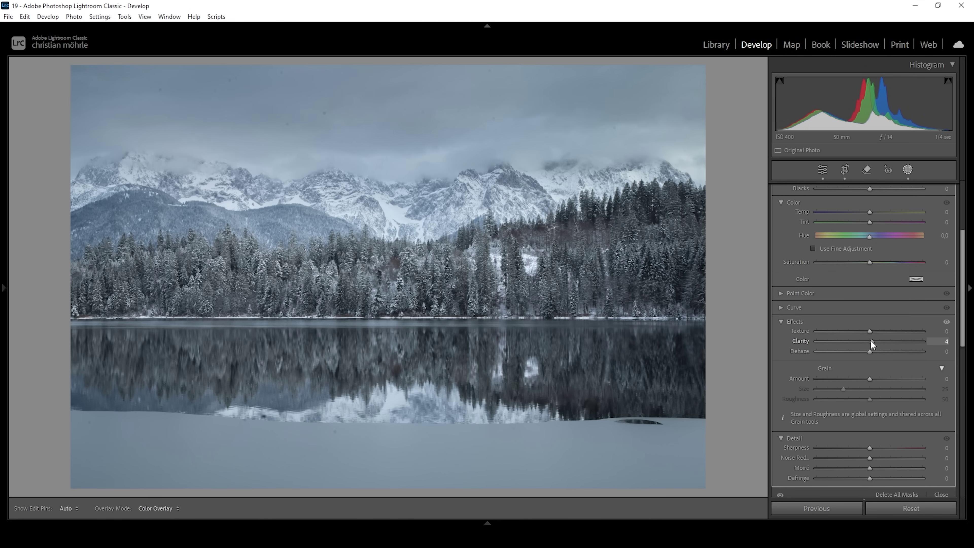
left_click_drag(871, 340, 871, 340)
scroll(876, 317, "up", 3)
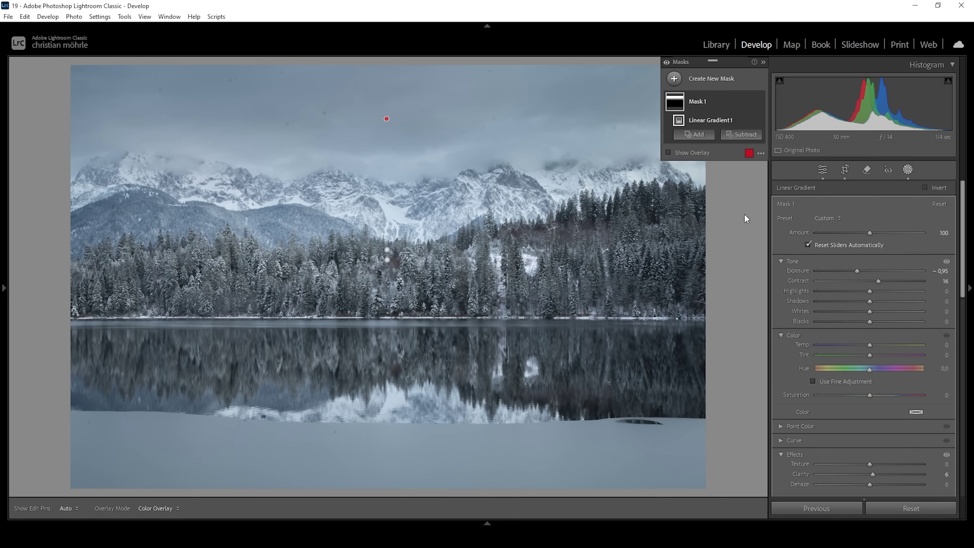
Add a new linear gradient mask covering everything above the shoreline.
left_click(674, 79)
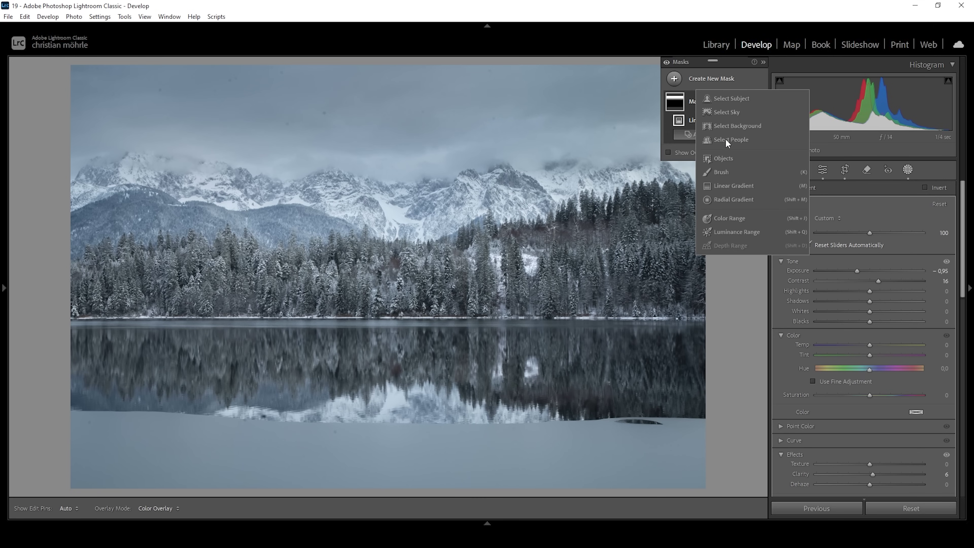
left_click(743, 183)
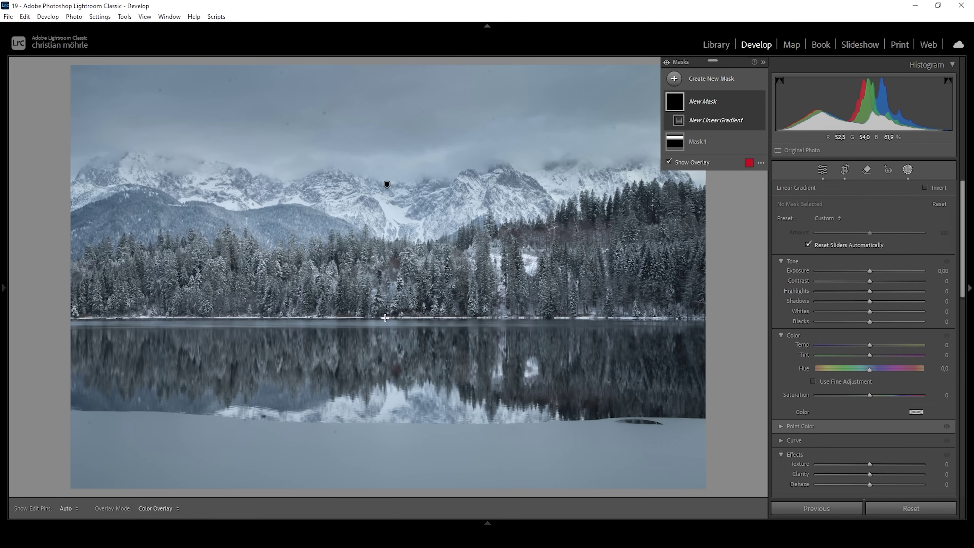
key("shift+w")
left_click_drag(385, 320, 385, 323)
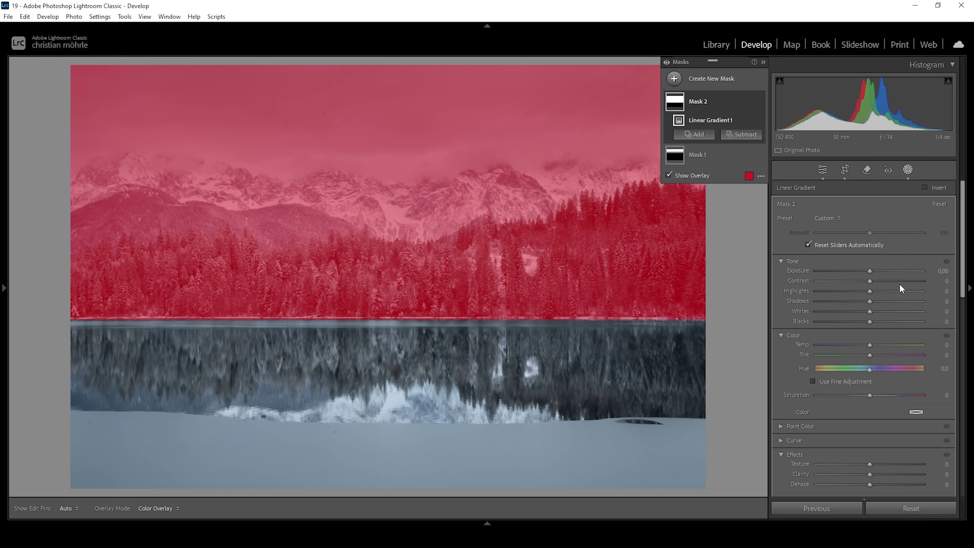
Set the shoreline mask to Clarity +35, Texture +5 and Contrast +12.
scroll(897, 345, "down", 3)
left_click(870, 341)
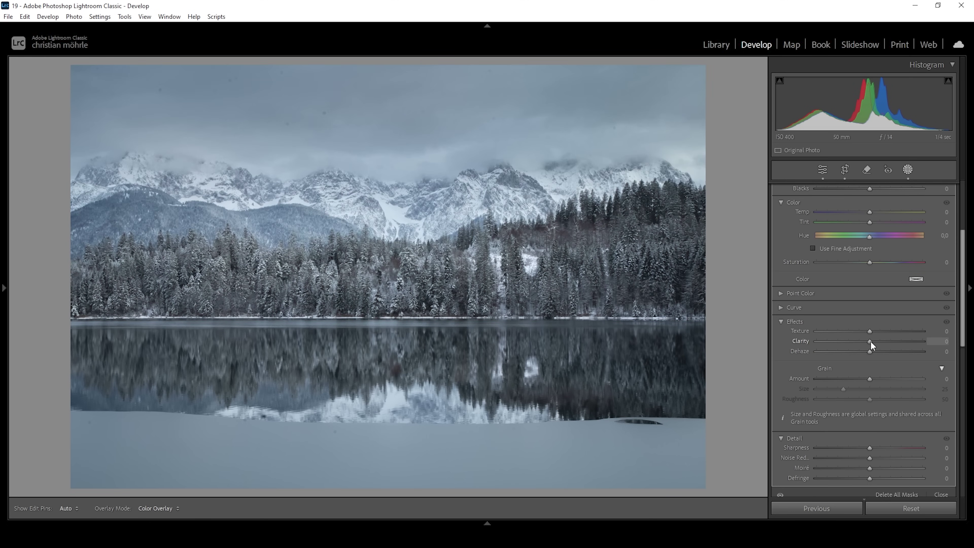
left_click_drag(870, 341, 884, 342)
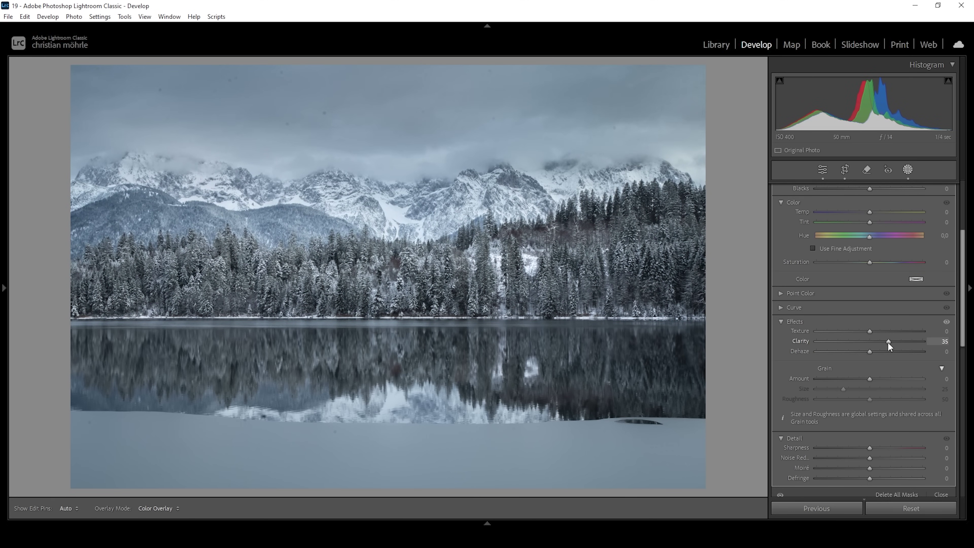
left_click_drag(887, 342, 887, 342)
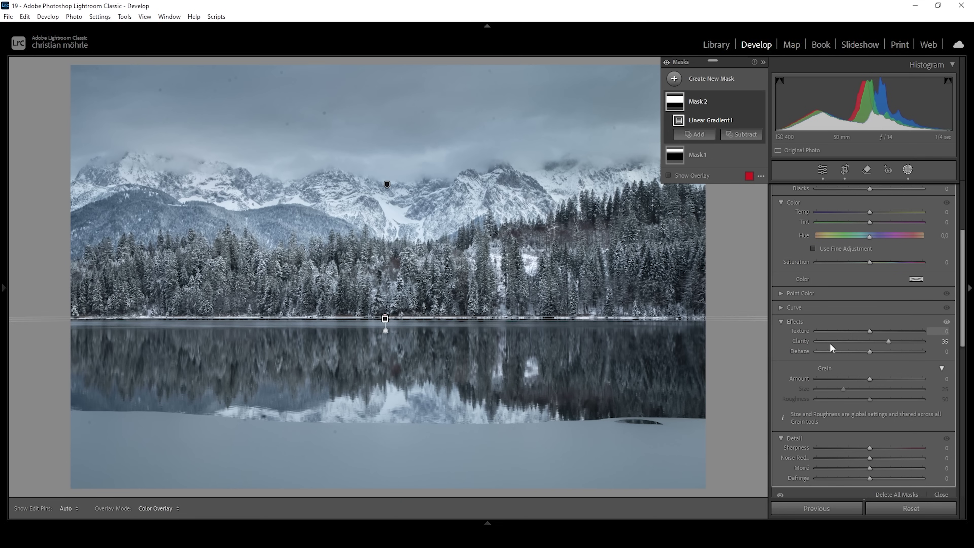
left_click_drag(869, 330, 872, 330)
scroll(882, 296, "up", 4)
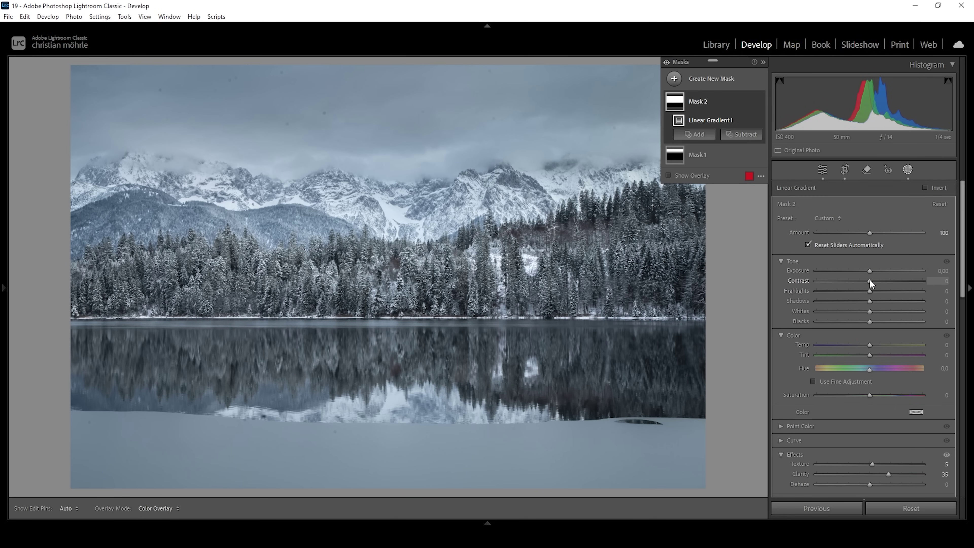
left_click_drag(870, 279, 876, 279)
Add a linear gradient below the waterline, subtracting a second gradient over the snowy foreground.
left_click(674, 79)
left_click(726, 183)
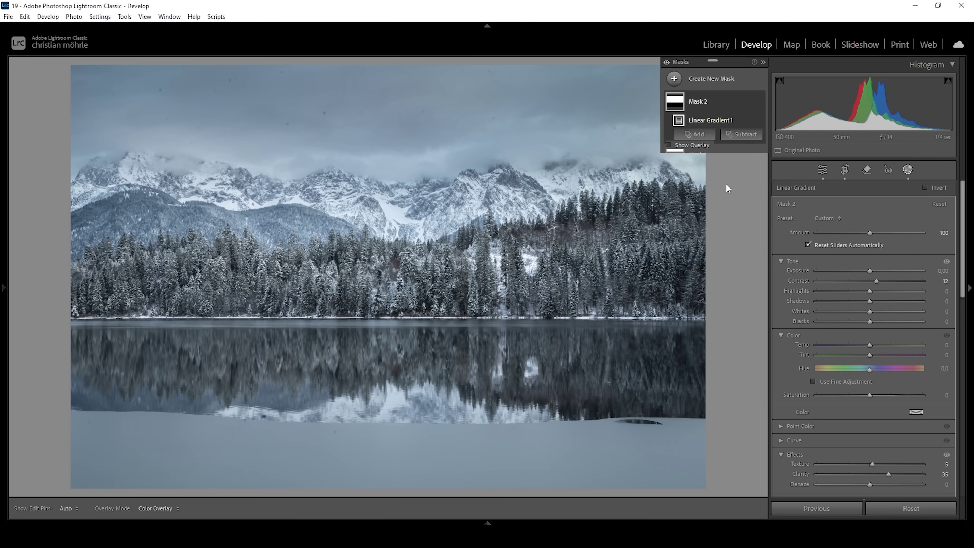
left_click_drag(398, 320, 373, 316)
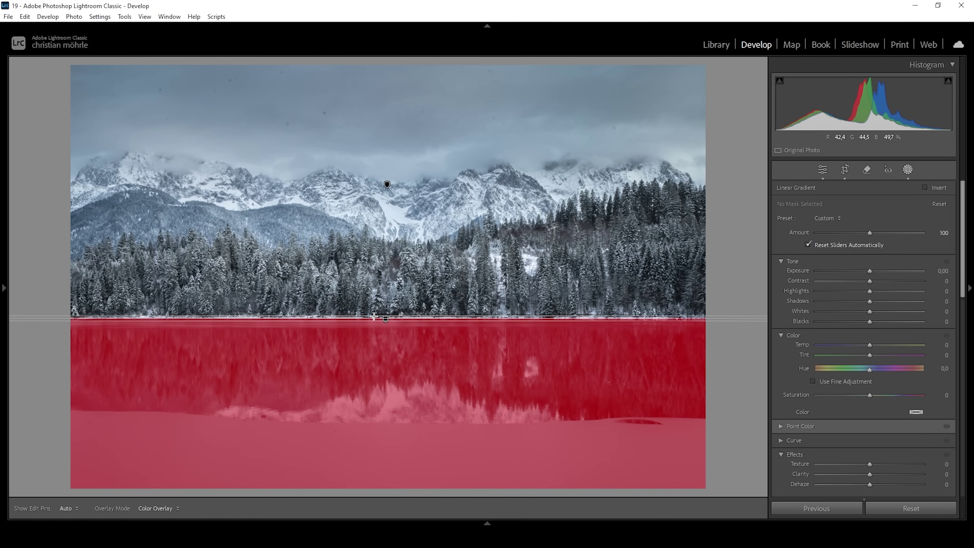
left_click(758, 136)
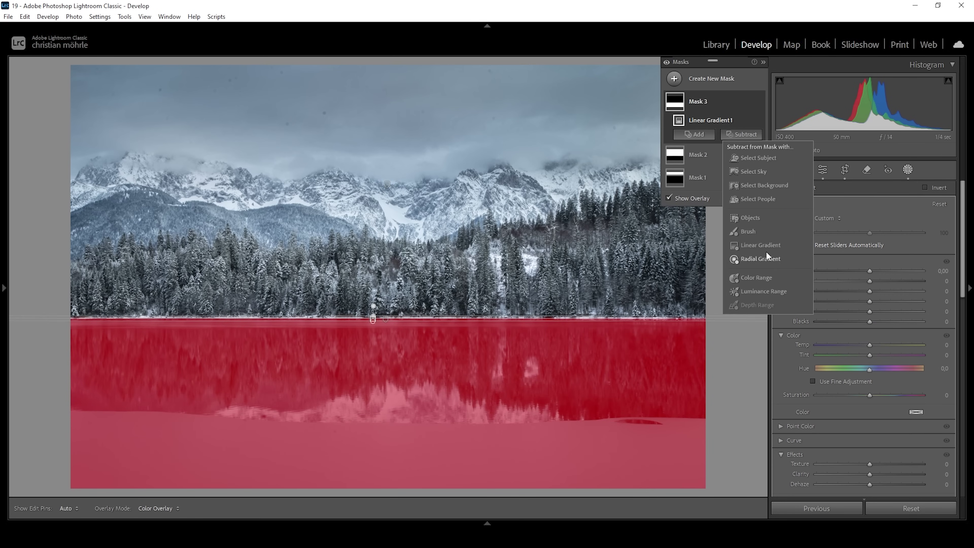
left_click(760, 245)
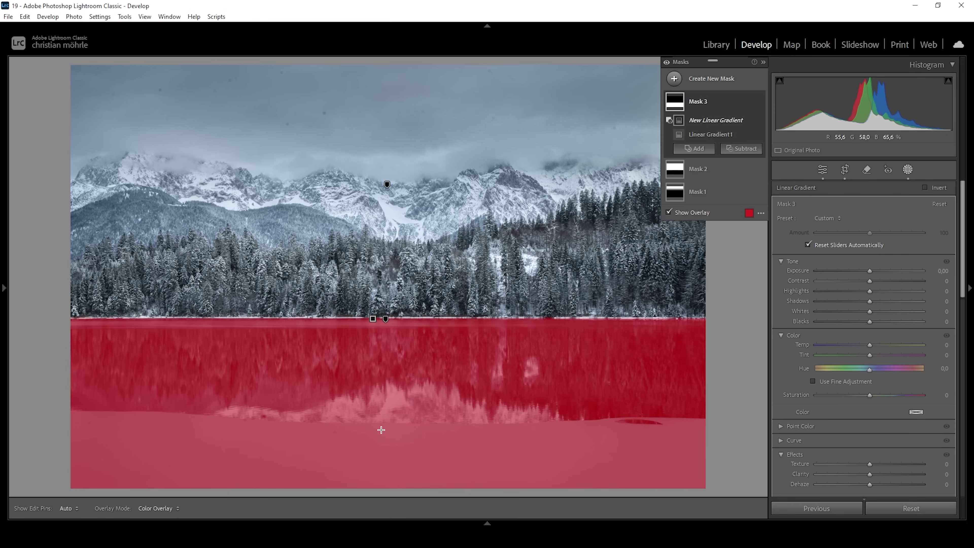
left_click_drag(381, 428, 381, 372)
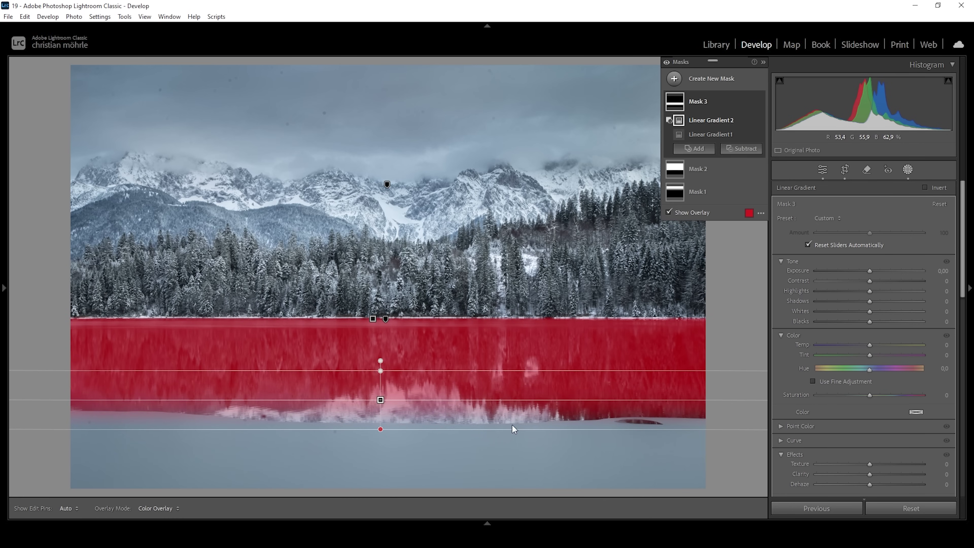
left_click_drag(383, 428, 383, 429)
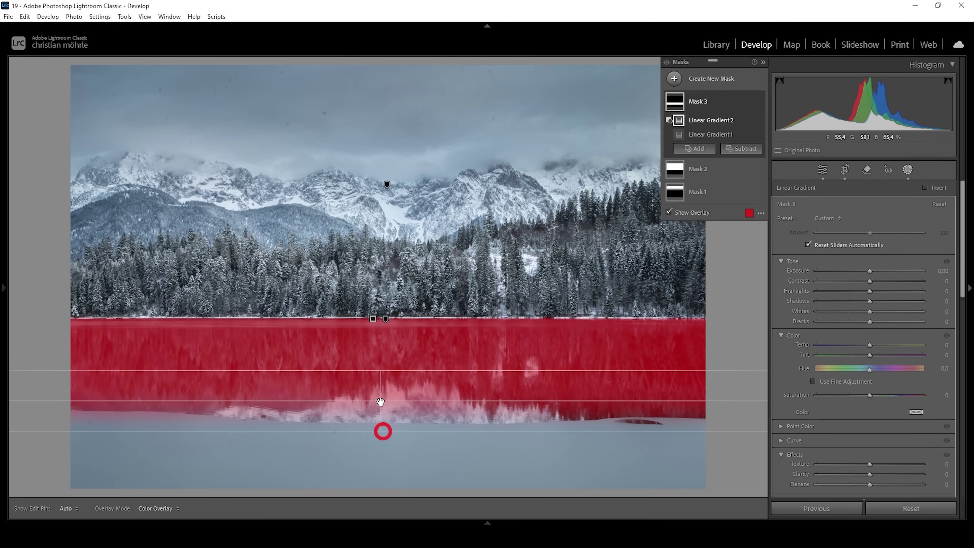
left_click_drag(380, 368, 356, 388)
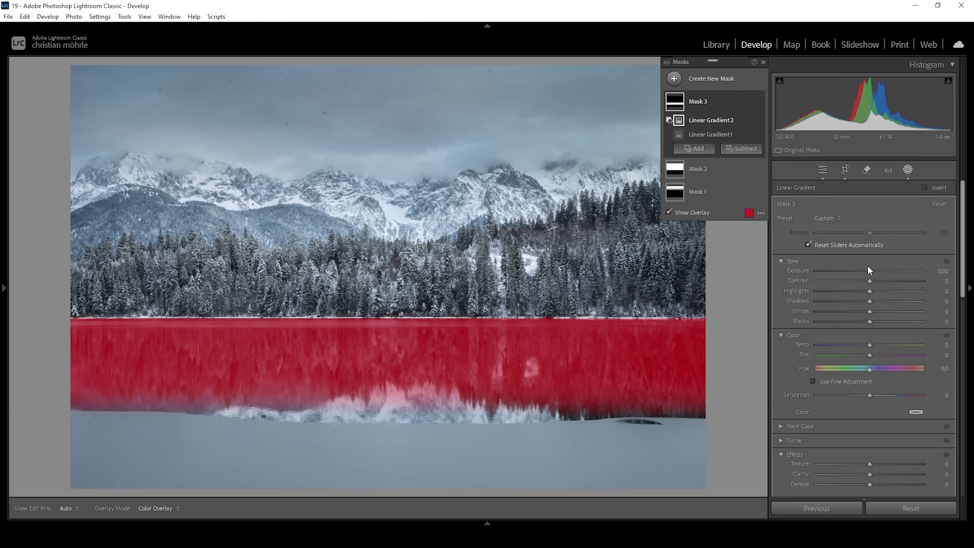
Lower the reflection mask's Exposure to −0.50 and set Clarity to +27.
left_click_drag(868, 270, 861, 269)
scroll(904, 377, "down", 5)
left_click_drag(870, 274, 884, 273)
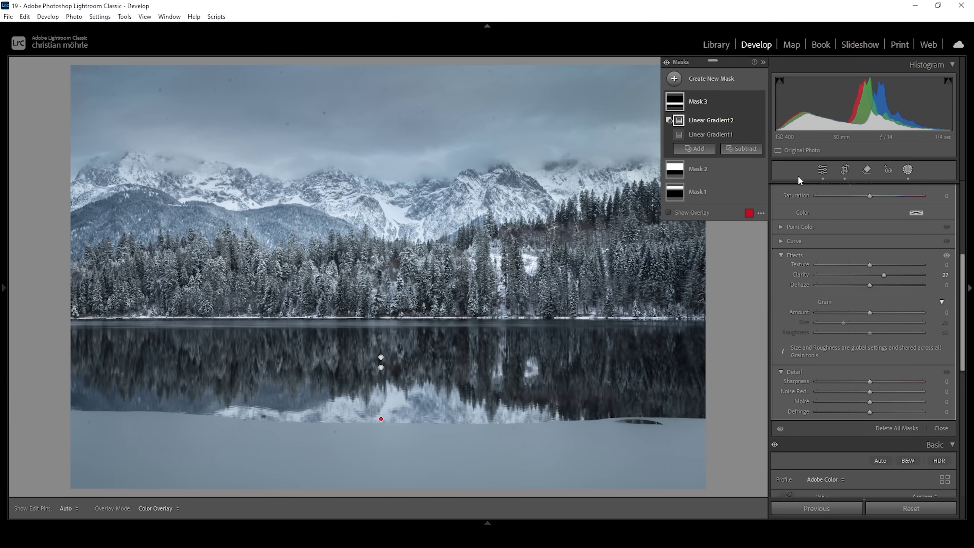
left_click(749, 101)
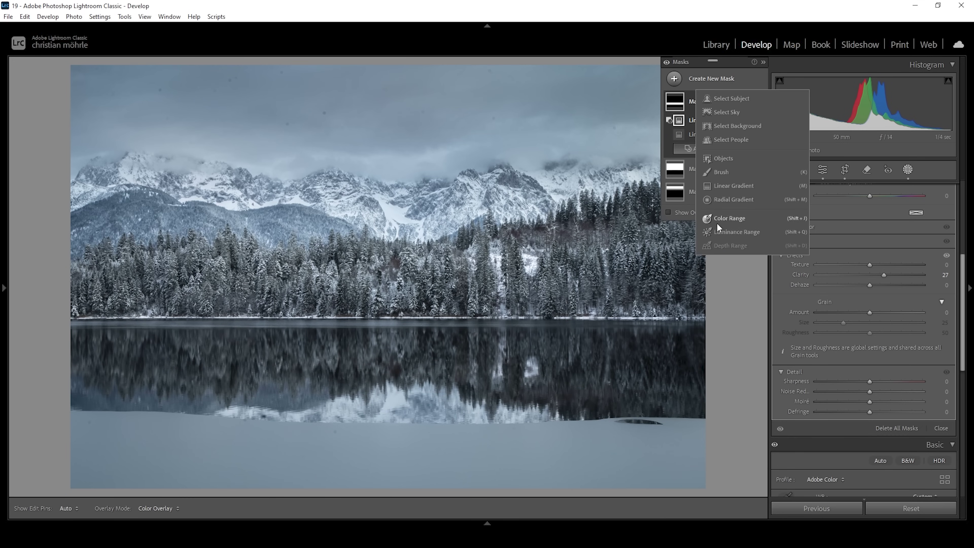
Add a fourth linear gradient from the top of the sky with Exposure -0.25 and Contrast +55.
left_click(742, 194)
key("shift+m")
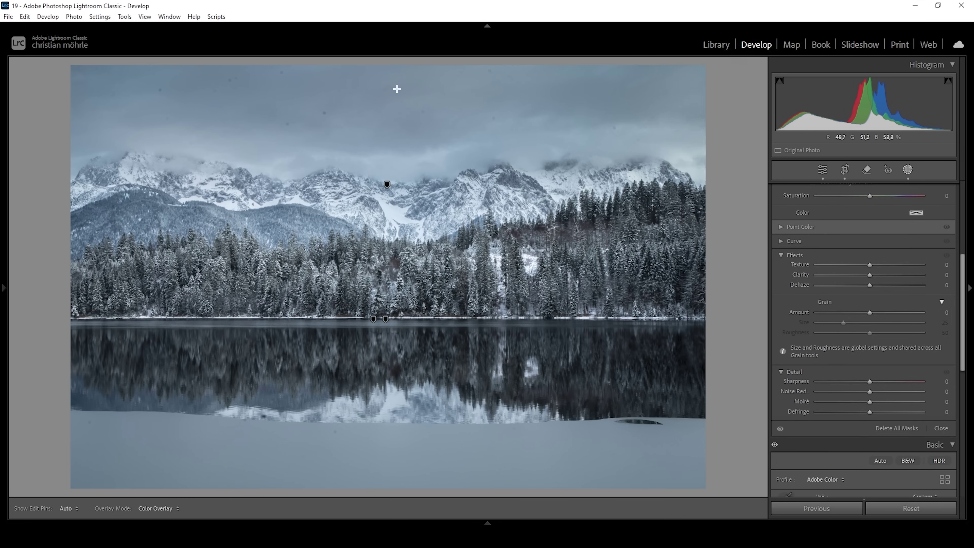
left_click_drag(395, 66, 398, 153)
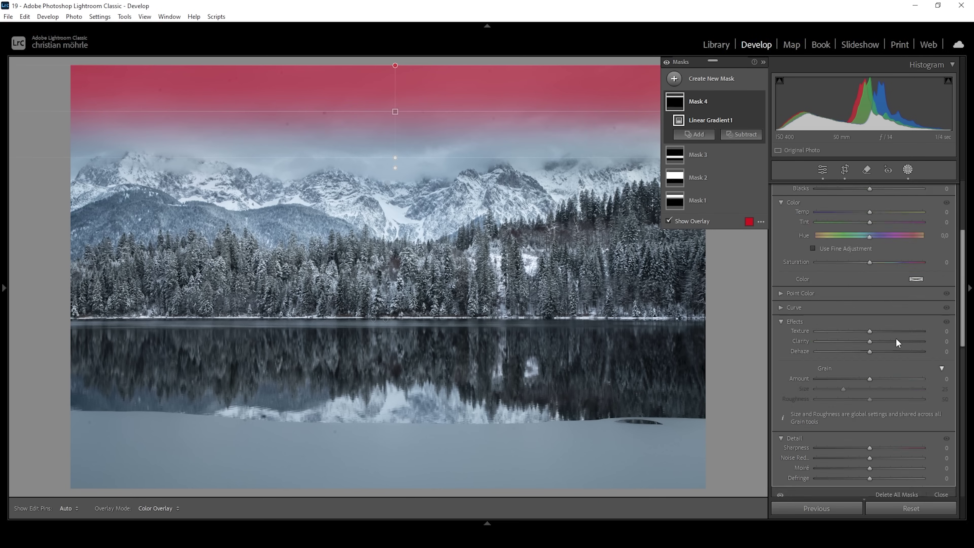
scroll(896, 338, "up", 5)
left_click_drag(868, 271, 866, 271)
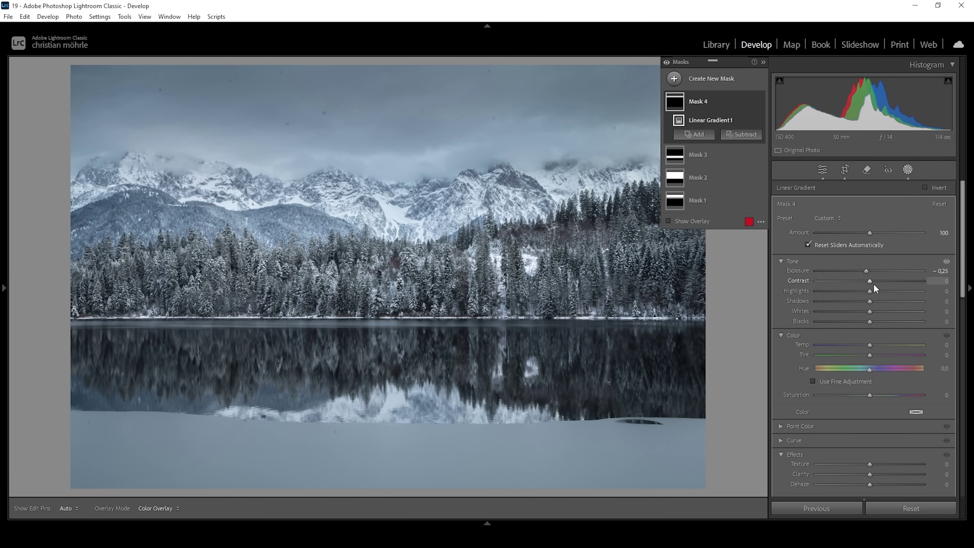
left_click_drag(872, 280, 901, 280)
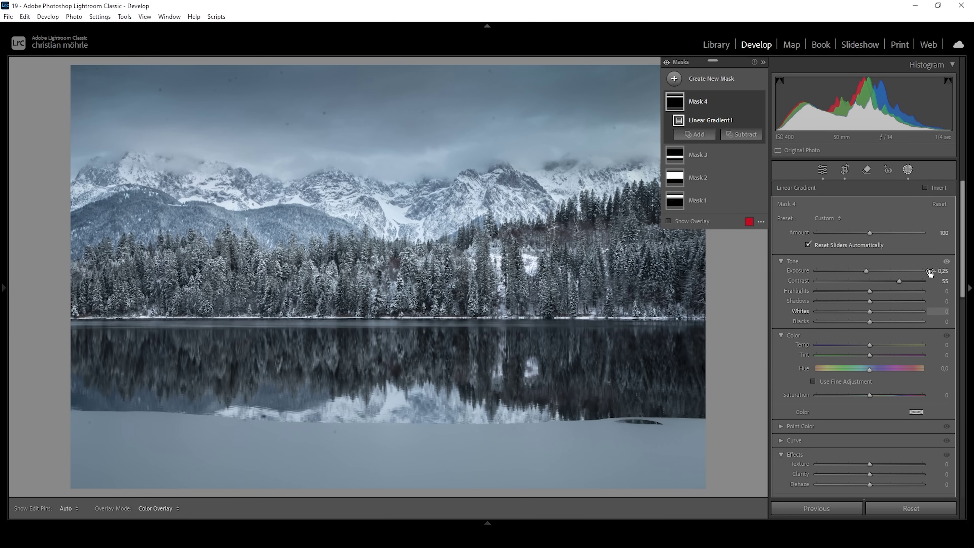
Compare the photo with Mask 4 hidden and shown, then return to the global adjustments.
left_click(667, 62)
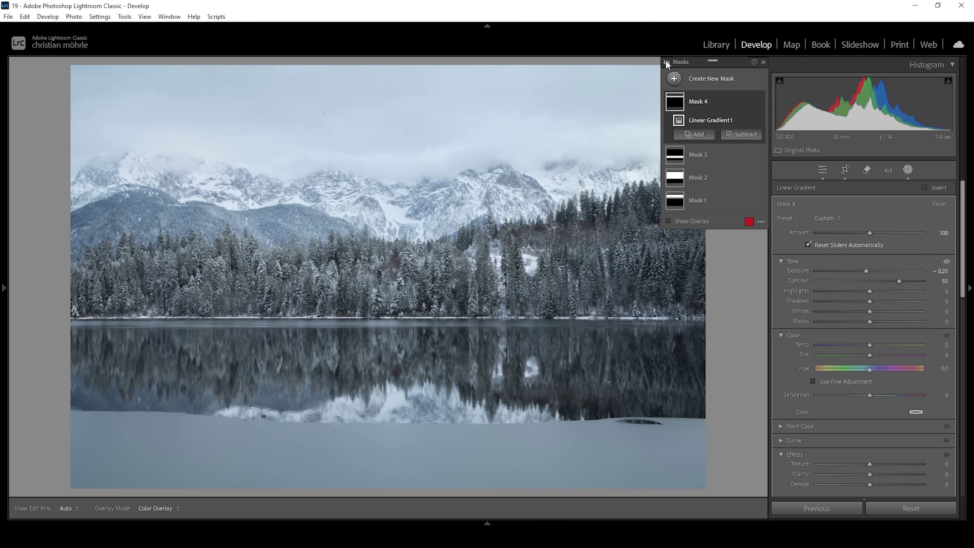
left_click(666, 62)
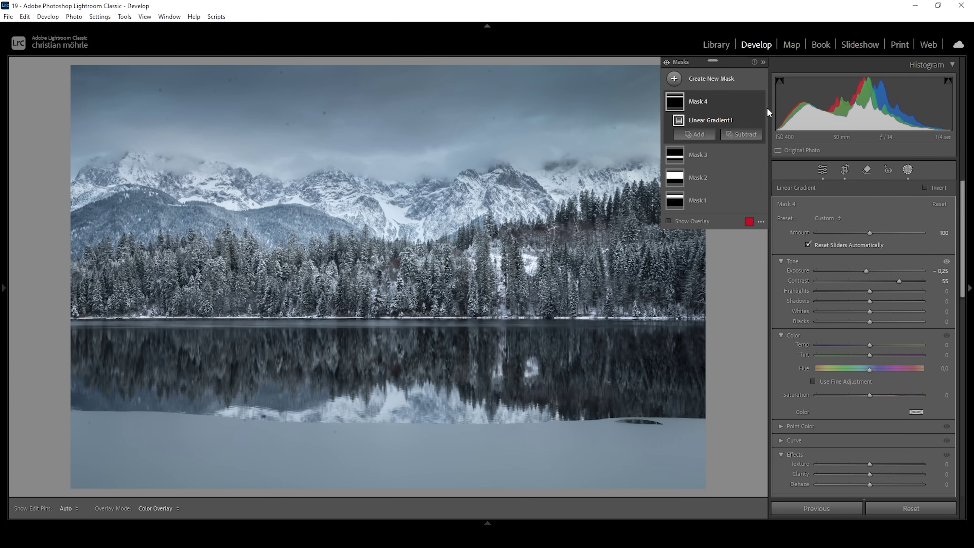
left_click(823, 169)
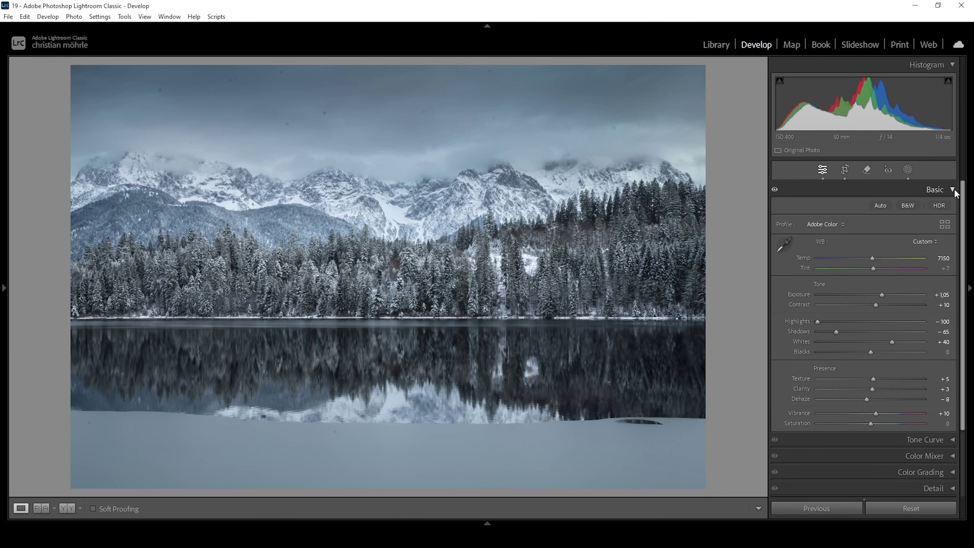
Collapse Basic and give the Color Grading midtones Hue 215 and Saturation 2.
left_click(952, 189)
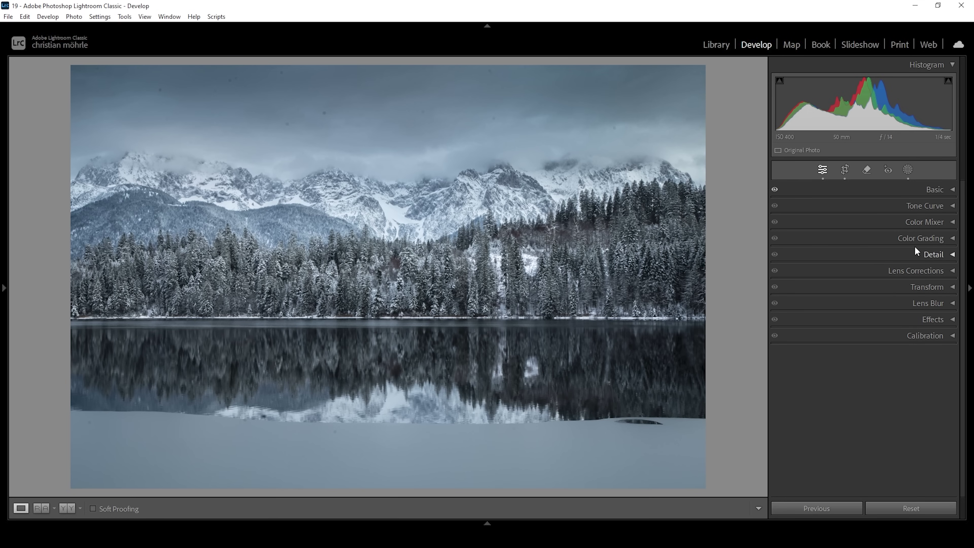
left_click(945, 240)
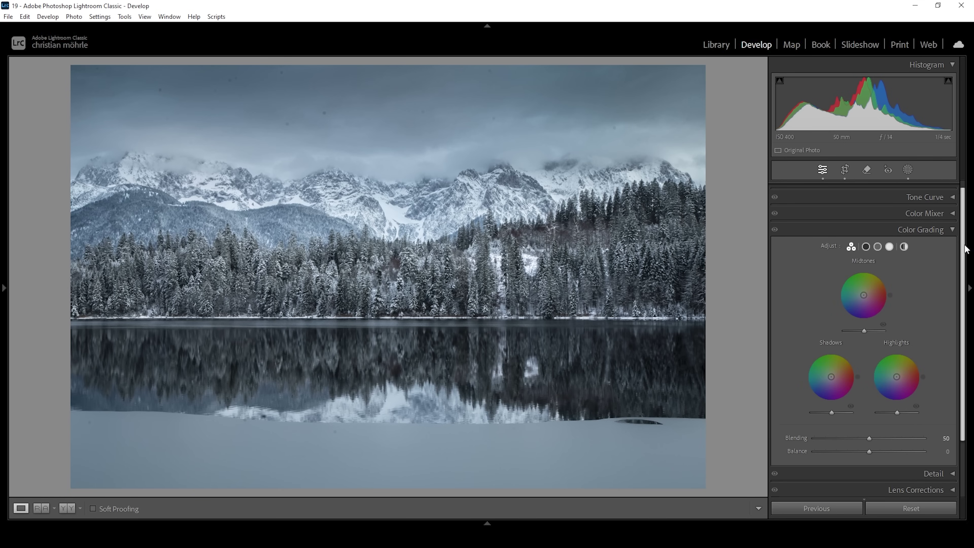
left_click_drag(964, 248, 943, 255)
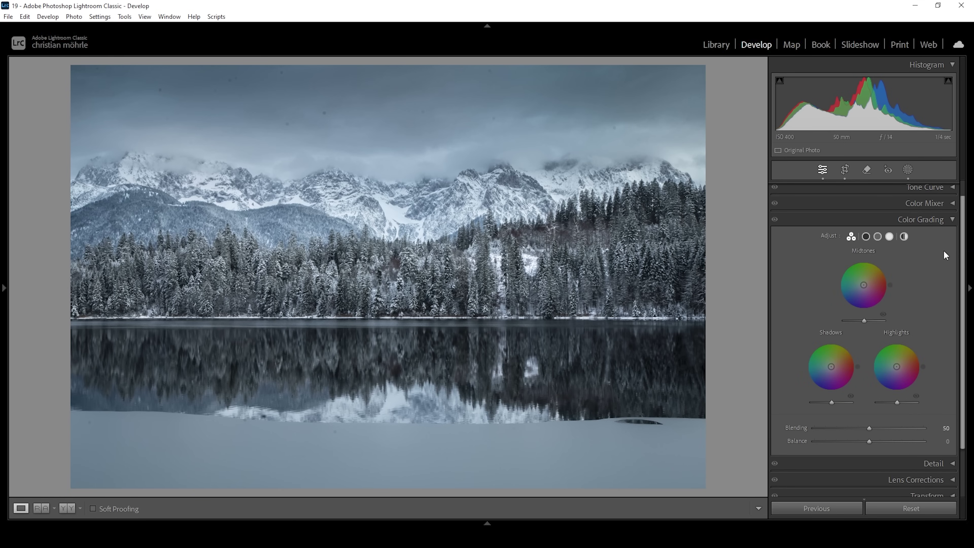
left_click(877, 236)
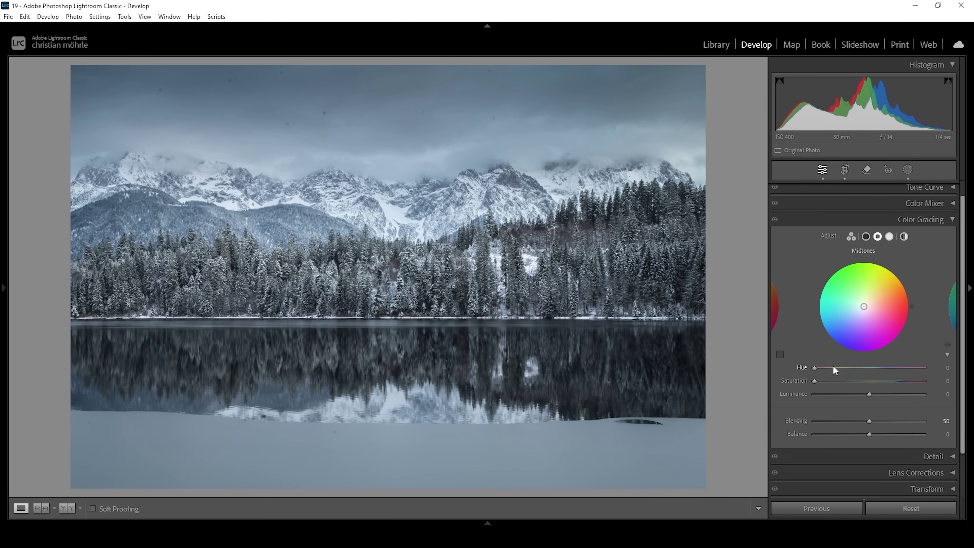
left_click_drag(814, 368, 880, 369)
left_click_drag(814, 381, 816, 381)
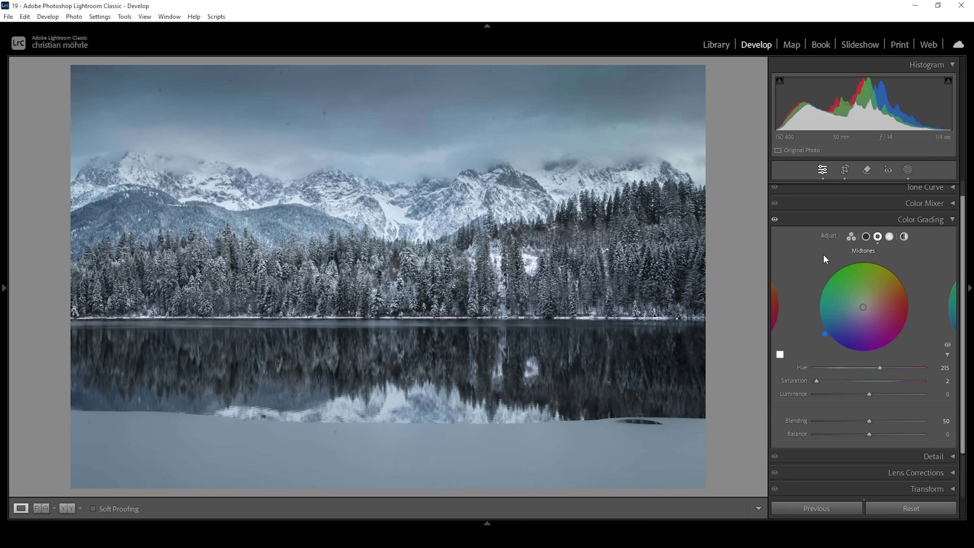
Set the shadows grade to Hue 213, Saturation 4, compare with grading off, then collapse the panel.
left_click(866, 237)
mouse_move(817, 373)
left_mouse_down()
mouse_move(884, 373)
mouse_move(875, 378)
left_mouse_up()
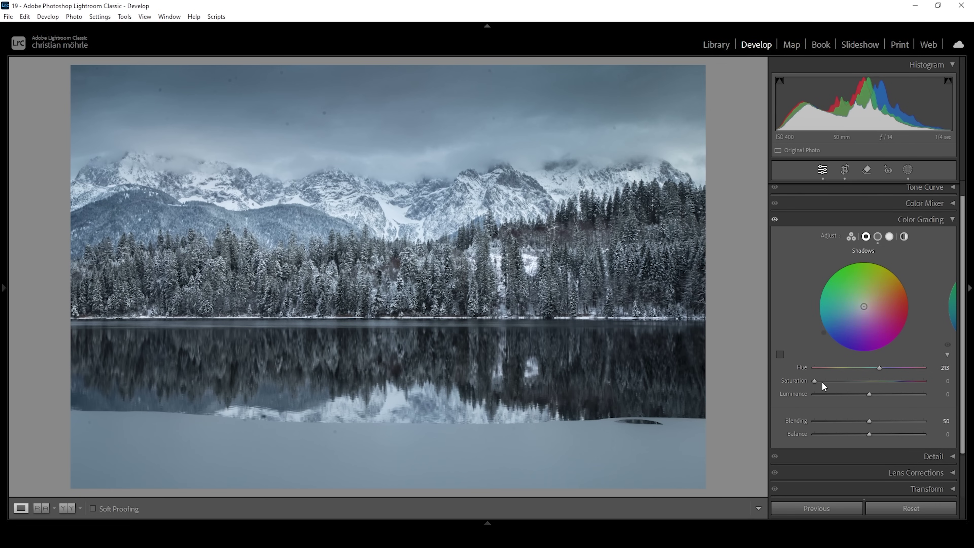
left_click_drag(814, 382, 820, 387)
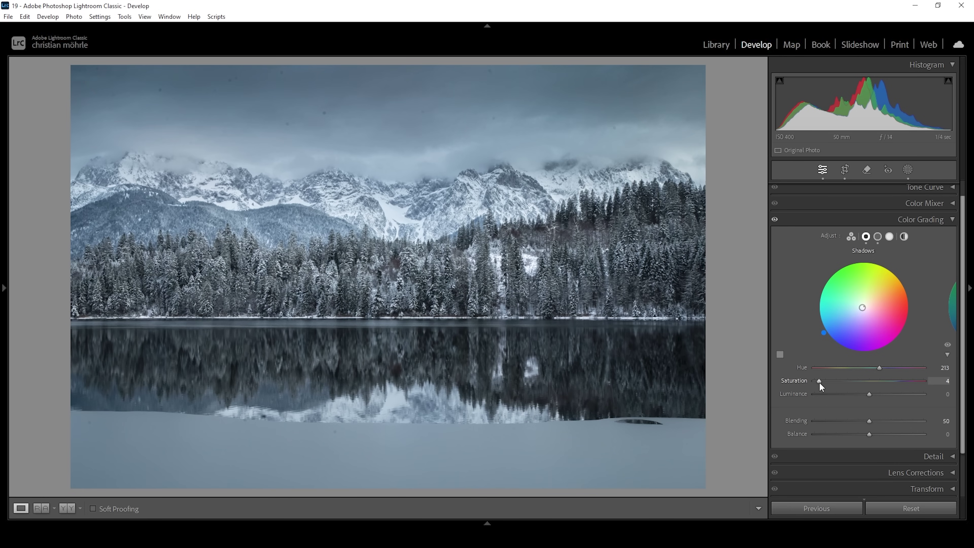
left_click(775, 219)
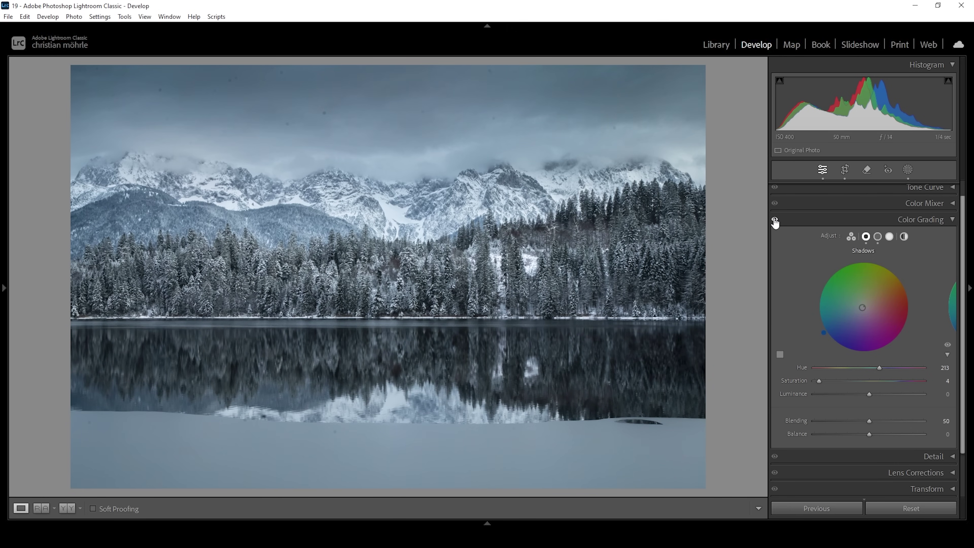
left_click(774, 220)
left_click(952, 220)
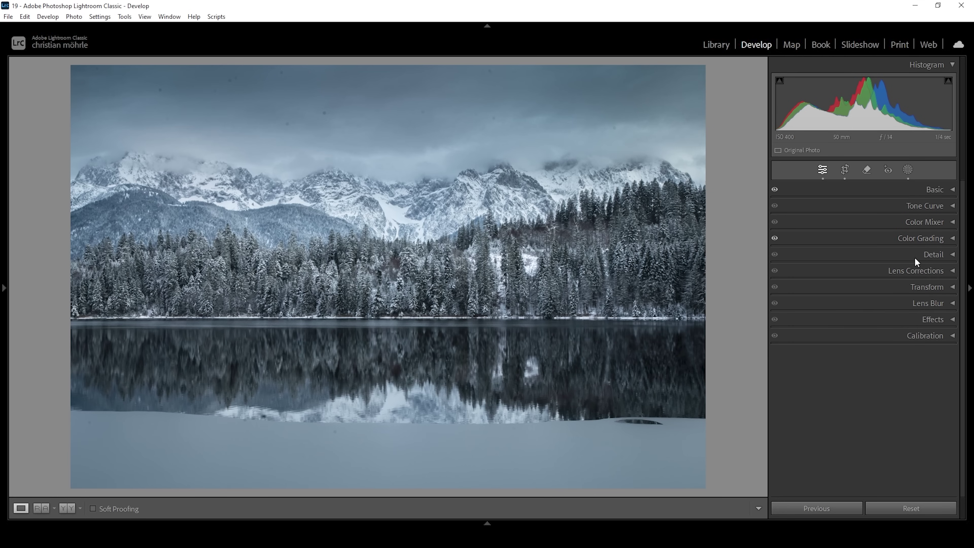
In Calibration, set Blue Primary Hue to -9 and Saturation to +12, then collapse the panel.
left_click(917, 333)
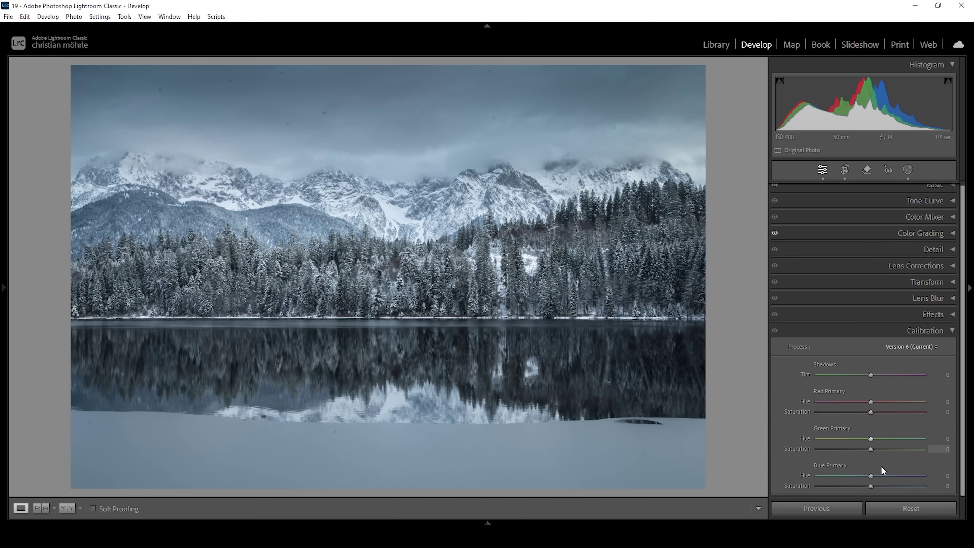
left_click_drag(869, 479, 865, 477)
left_click_drag(865, 478, 862, 472)
left_click_drag(868, 485, 876, 486)
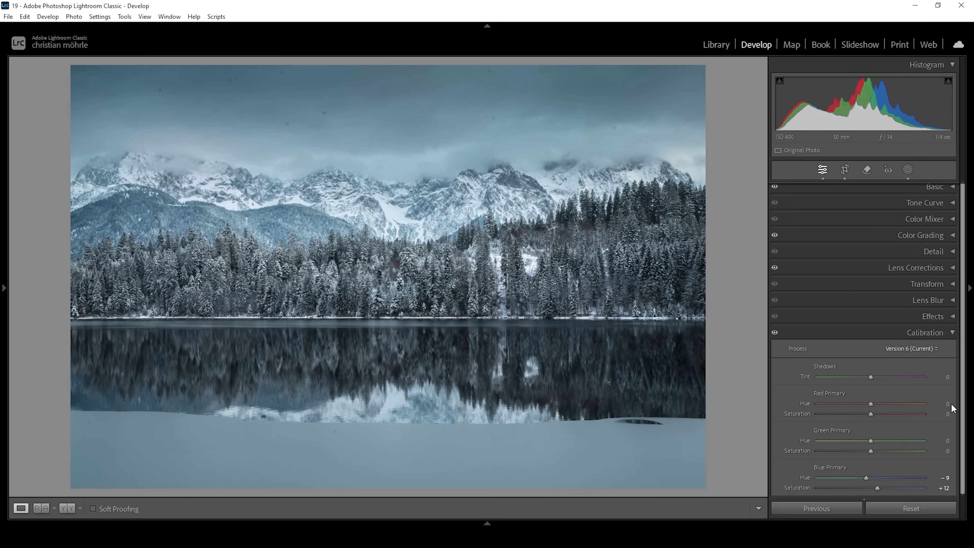
left_click(943, 335)
Set Detail sharpening to Radius 0.5, Detail 100, Masking 79, raise Amount above 43.
left_click(939, 256)
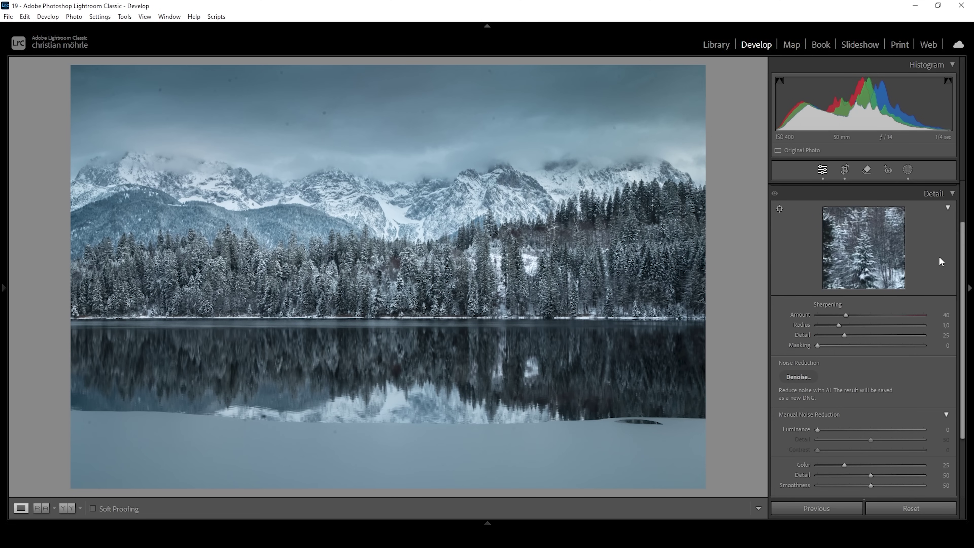
scroll(908, 300, "up", 1)
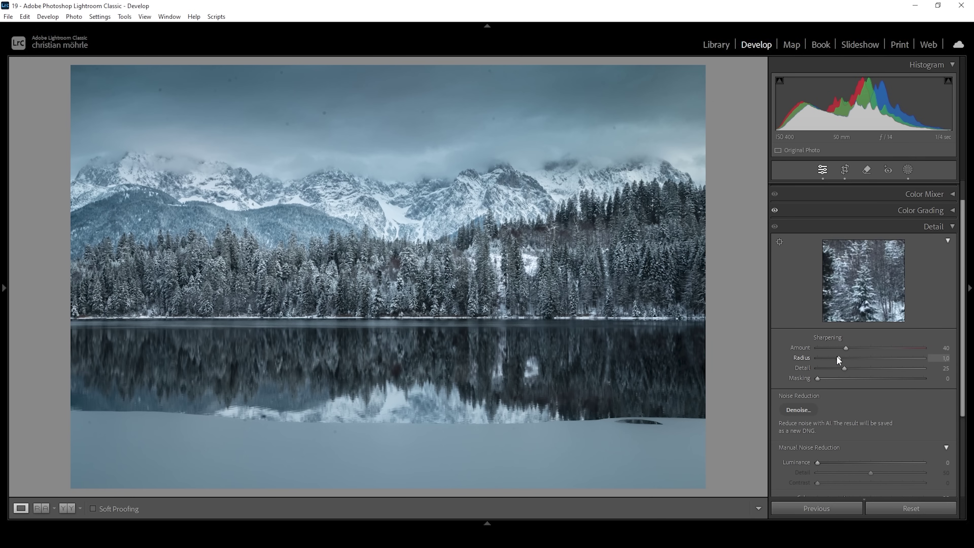
left_click_drag(836, 355, 770, 352)
left_click_drag(844, 369, 877, 369)
left_click_drag(818, 378, 901, 378)
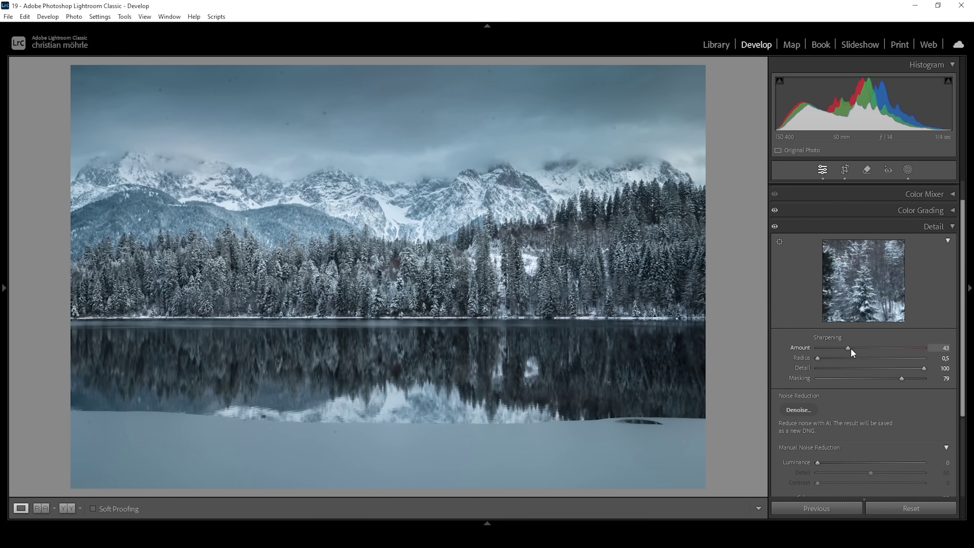
left_click_drag(877, 348, 875, 349)
left_click(943, 226)
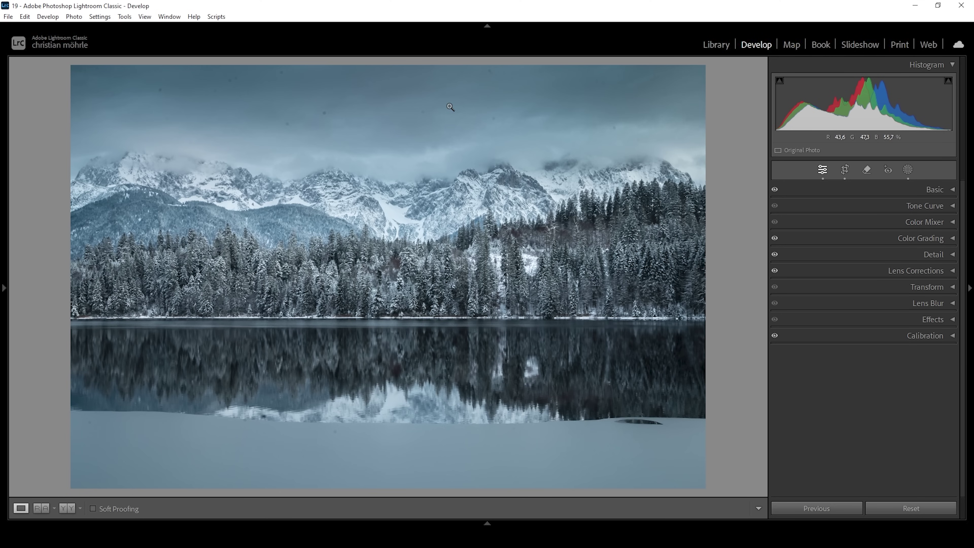
Set the Remove tool to Heal mode and enable Visualize Spots with a tuned threshold.
left_click(866, 169)
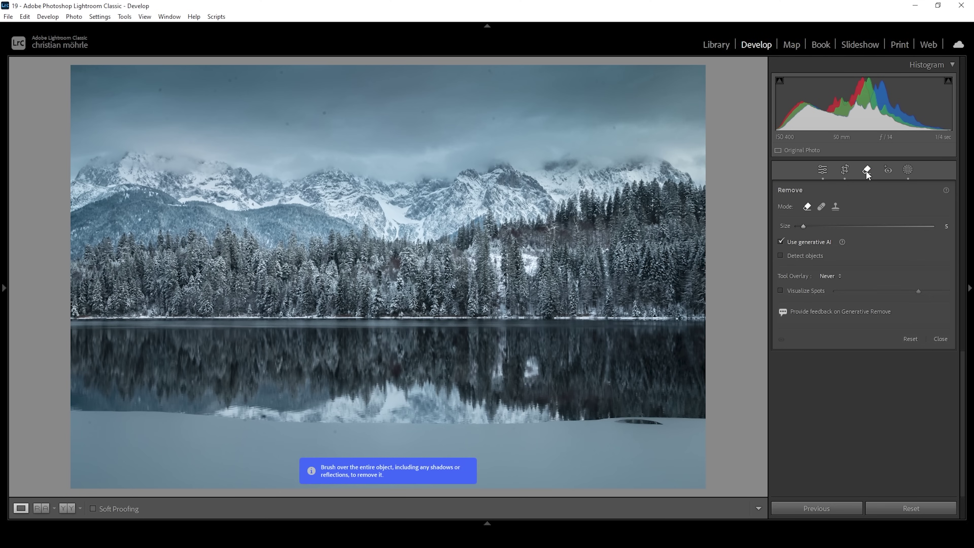
left_click(821, 207)
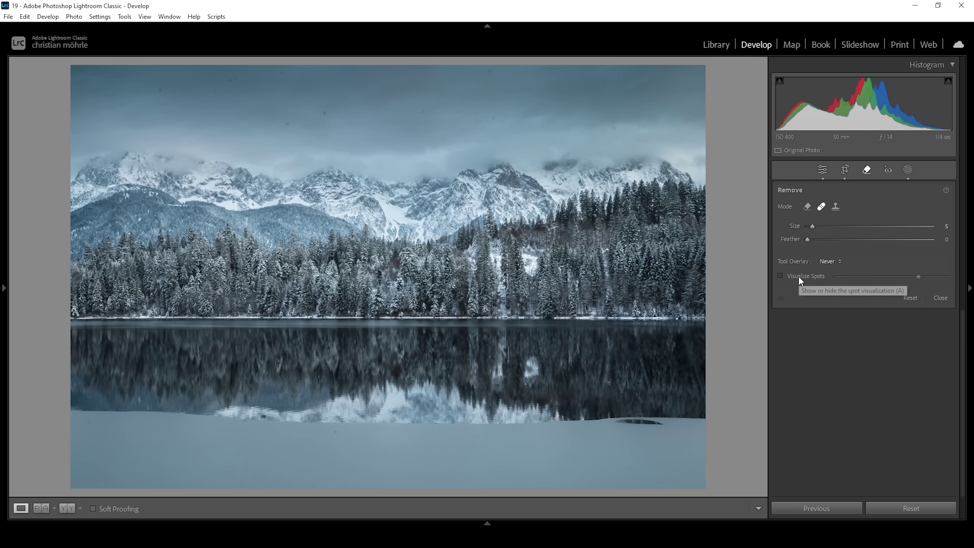
left_click(780, 275)
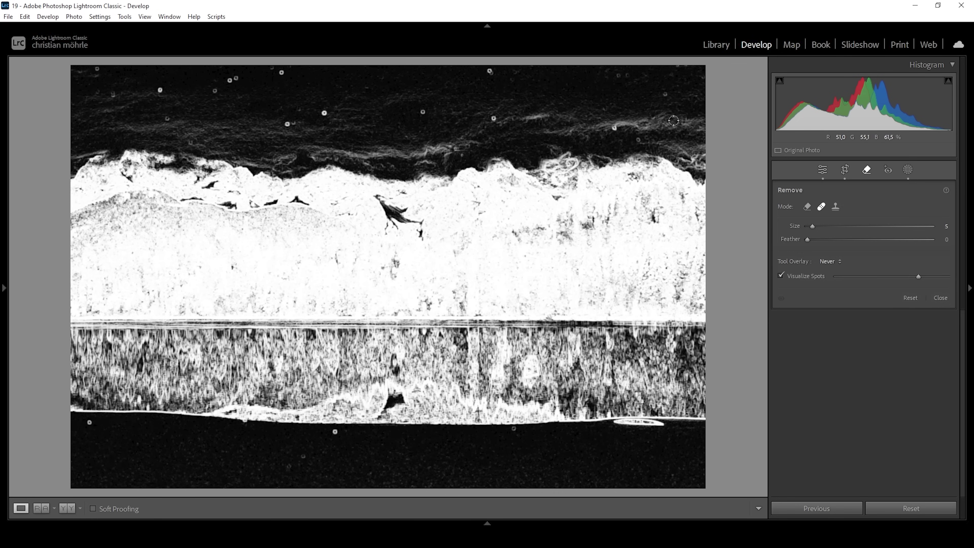
mouse_move(917, 275)
left_mouse_down()
mouse_move(886, 277)
mouse_move(919, 274)
left_mouse_up()
Heal the fourteen dust spots across the sky and one in the snowy foreground.
left_click(159, 90)
left_click(229, 79)
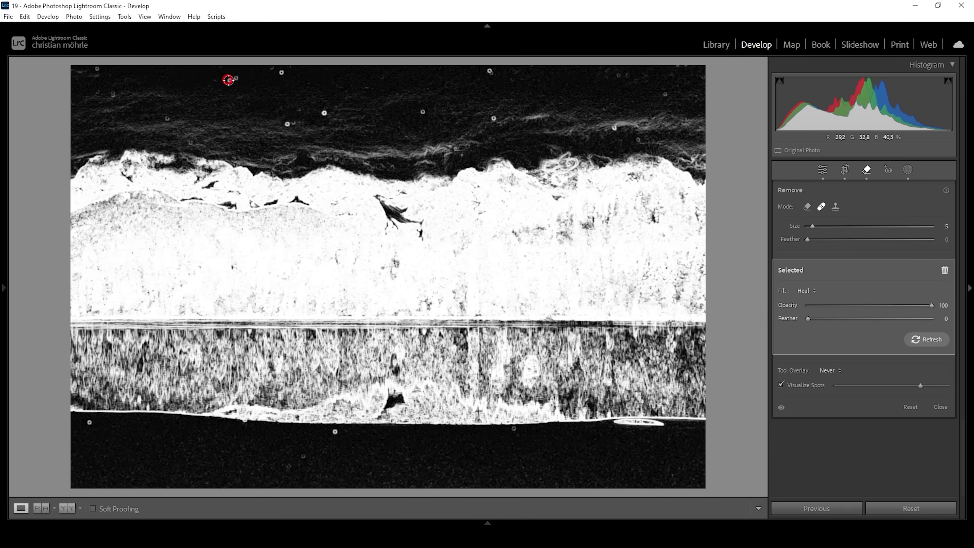
left_click(281, 72)
left_click(97, 68)
left_click(113, 94)
left_click(167, 118)
left_click(288, 124)
left_click(324, 113)
left_click(422, 111)
left_click(490, 71)
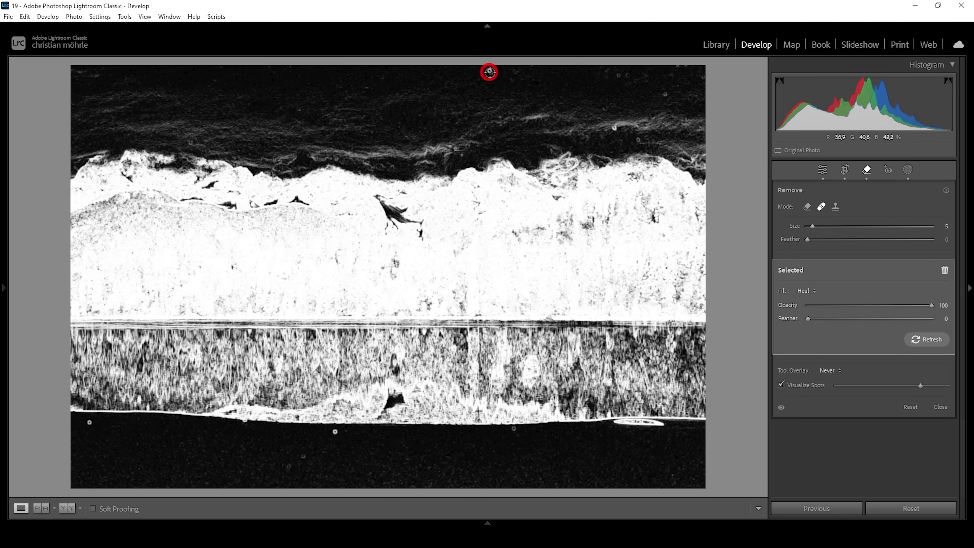
left_click(638, 140)
left_click(614, 128)
left_click(618, 76)
left_click(664, 94)
left_click(514, 428)
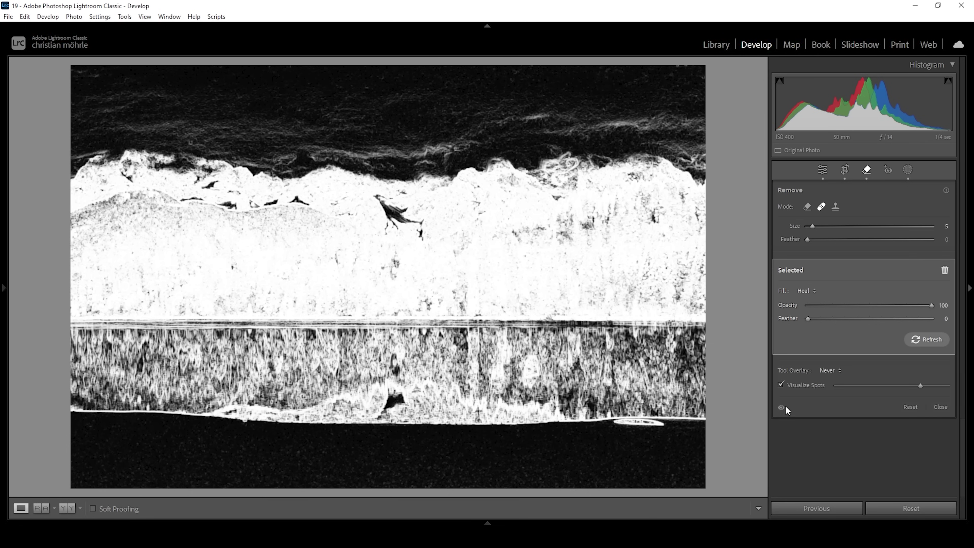
Turn off Visualize Spots to view the healed photo in full colour.
left_click(780, 385)
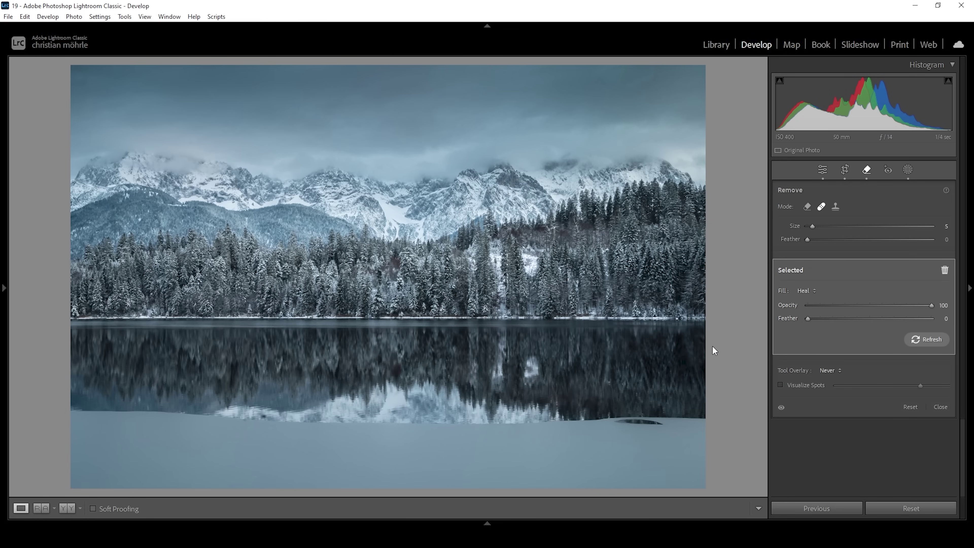